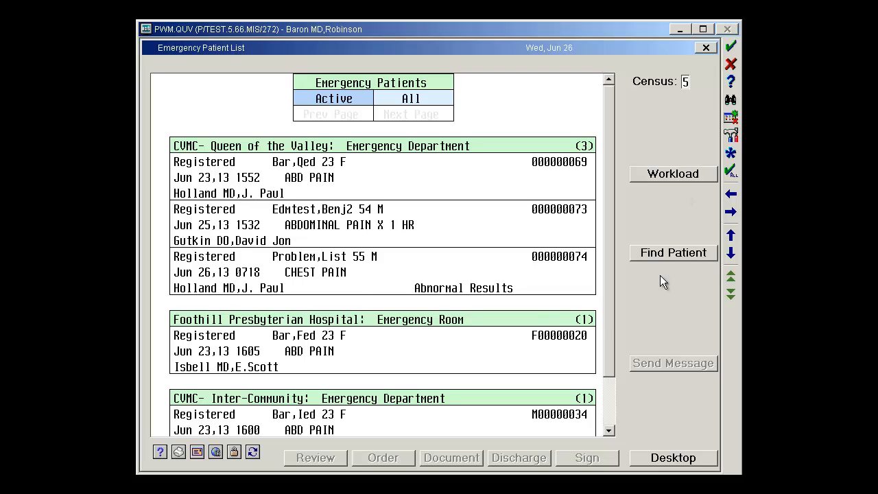
# Start a Progress Note (MD) for the chest pain patient in the Queen of the Valley Emergency Department.
pyautogui.click(422, 268)
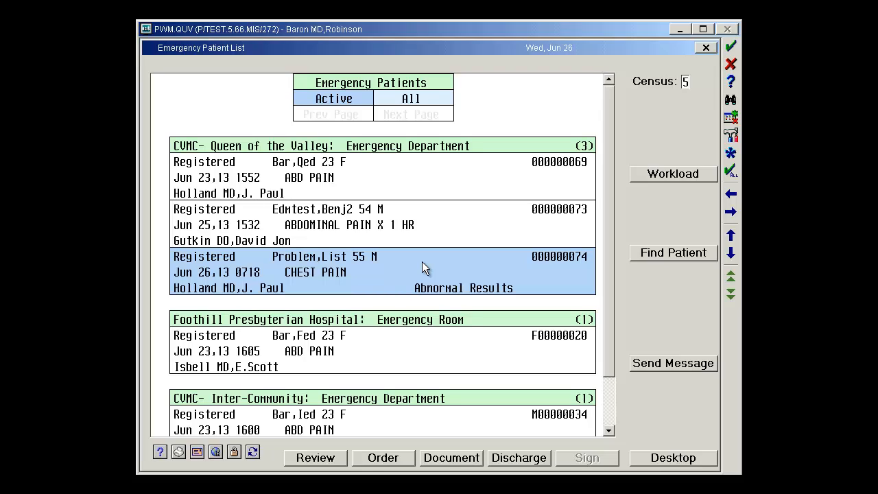
pyautogui.click(467, 457)
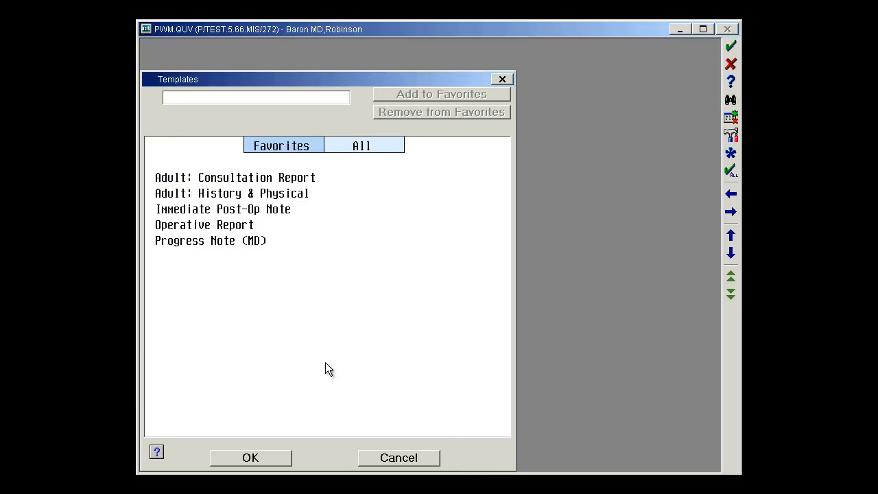
pyautogui.click(255, 243)
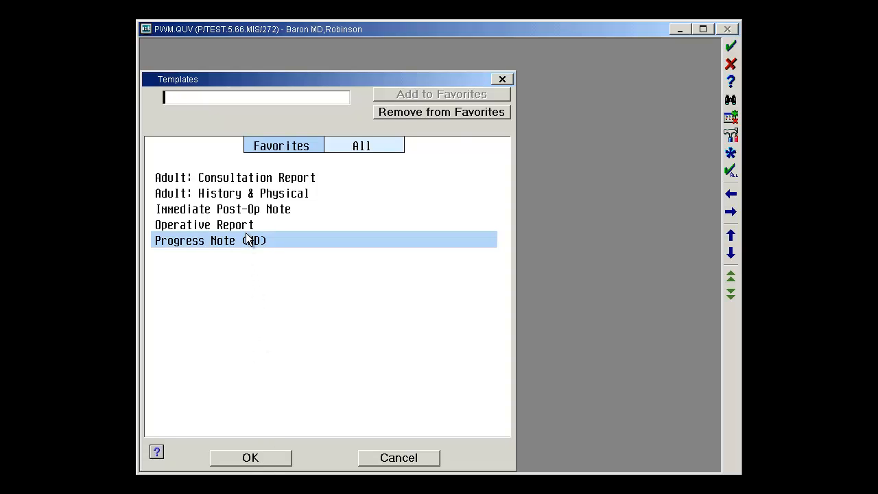
pyautogui.doubleClick(246, 240)
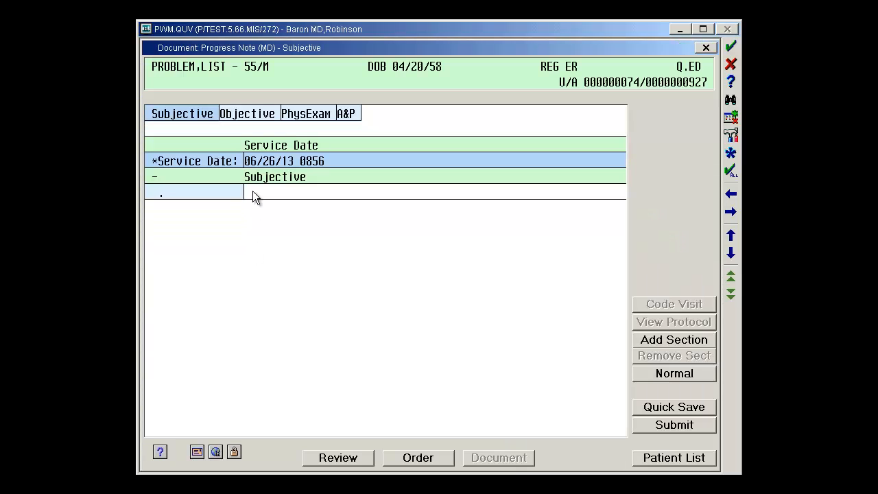
# Enter "Patient states they are feeling better today." as the free text of the note's Subjective section.
pyautogui.click(254, 192)
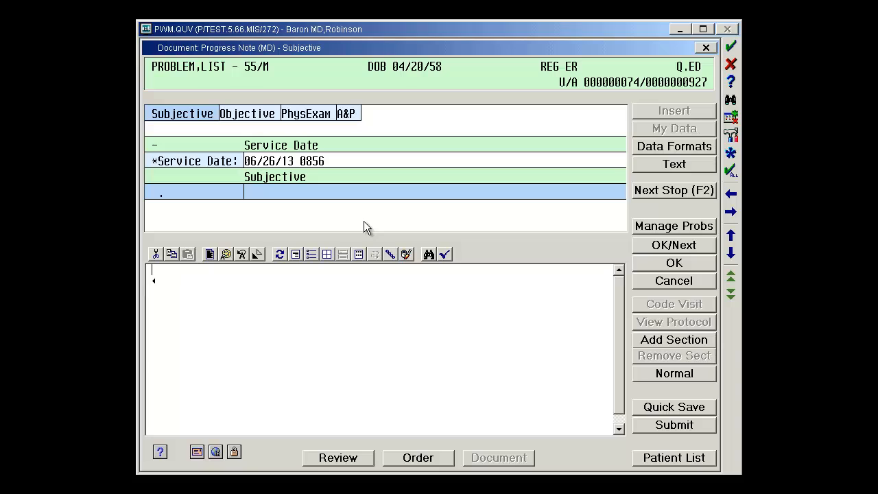
pyautogui.write('Patient states they are fe')
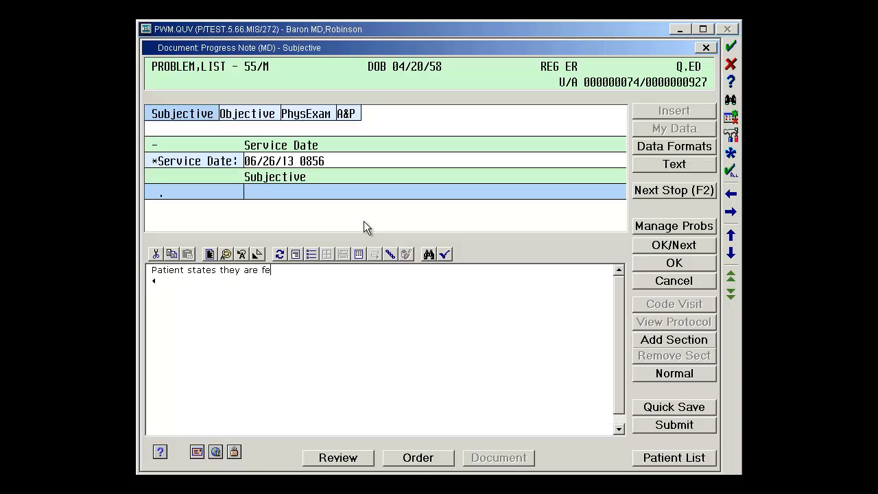
pyautogui.write('eling better today.')
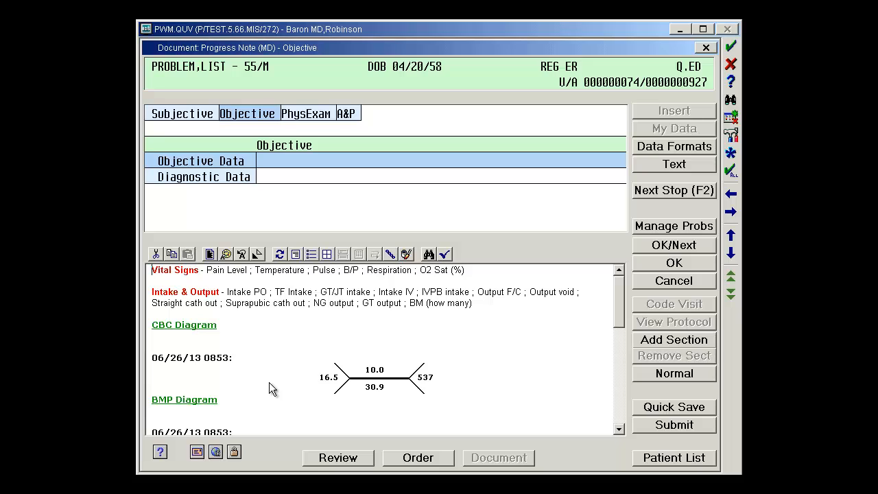
# Review the Objective Data text, from vital signs, intake and output, and the CBC and BMP diagrams through the medication list.
pyautogui.scroll(-1, 289, 357)
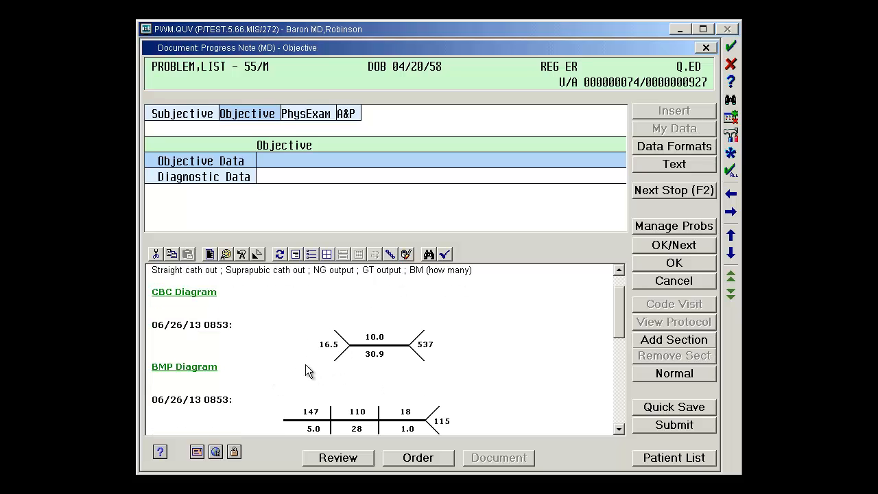
pyautogui.scroll(-1, 304, 368)
pyautogui.scroll(-4, 302, 368)
pyautogui.scroll(-1, 304, 368)
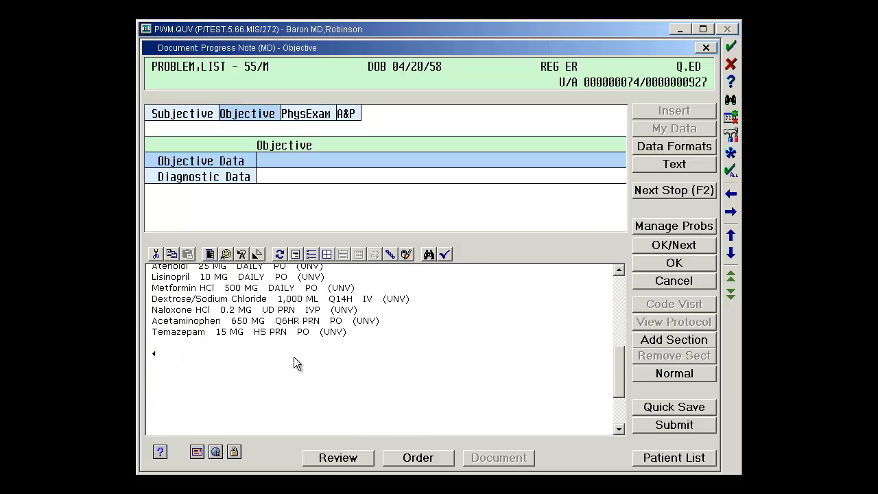
pyautogui.scroll(2, 294, 357)
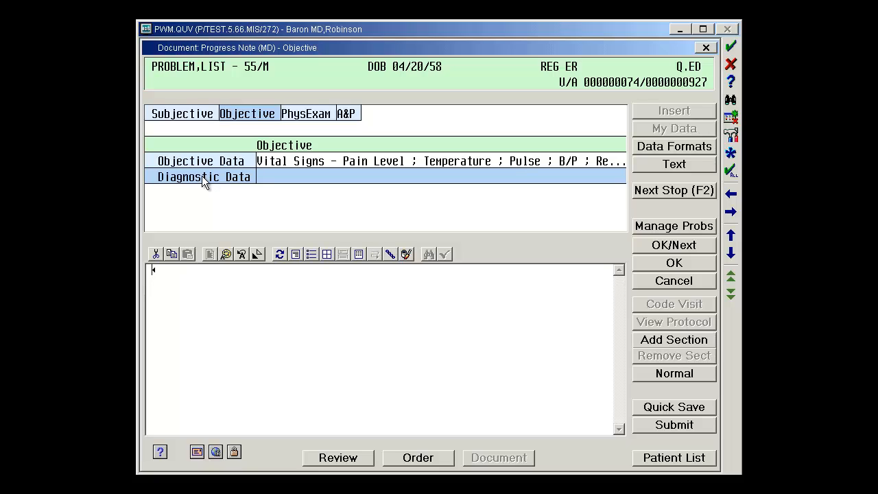
# Search the canned texts for "phy" and insert the first physician-specific Physical Exam text into the physical exam's General free-text field.
pyautogui.click(299, 111)
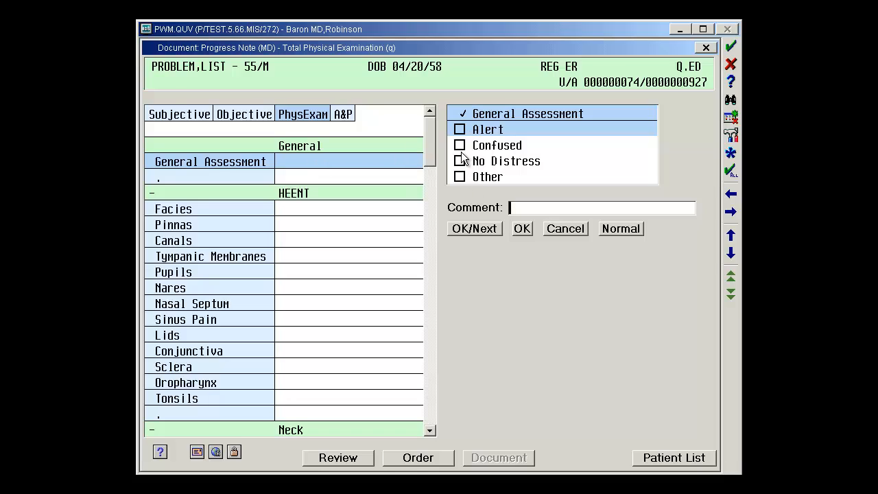
pyautogui.click(328, 177)
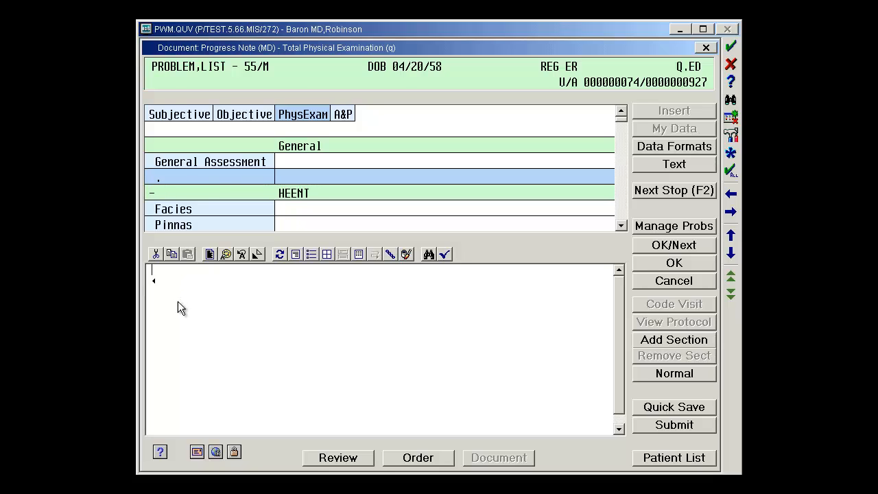
pyautogui.click(673, 164)
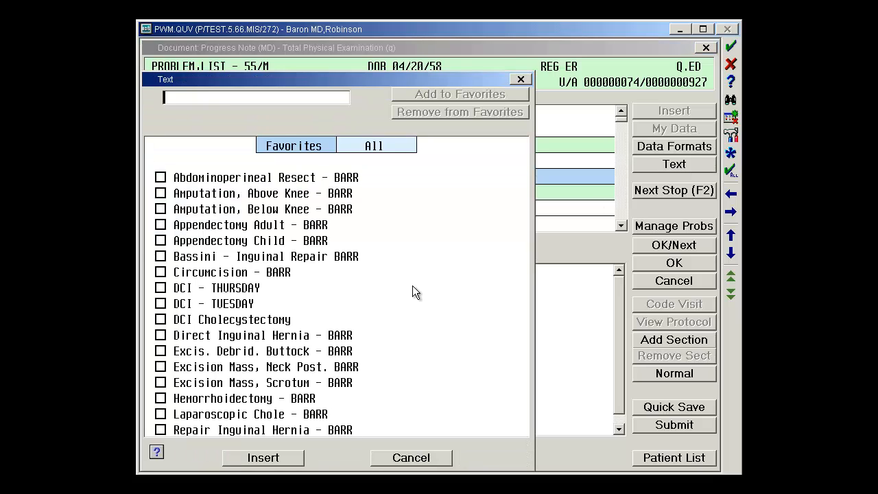
pyautogui.write('phy')
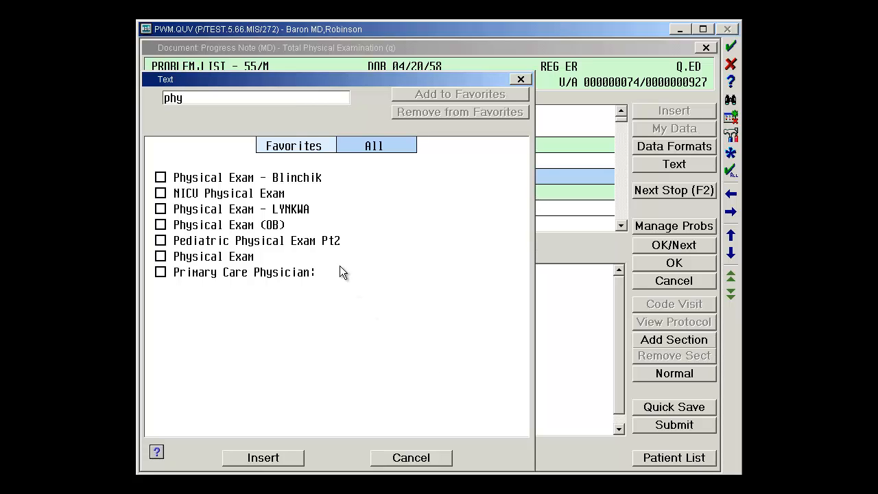
pyautogui.click(279, 178)
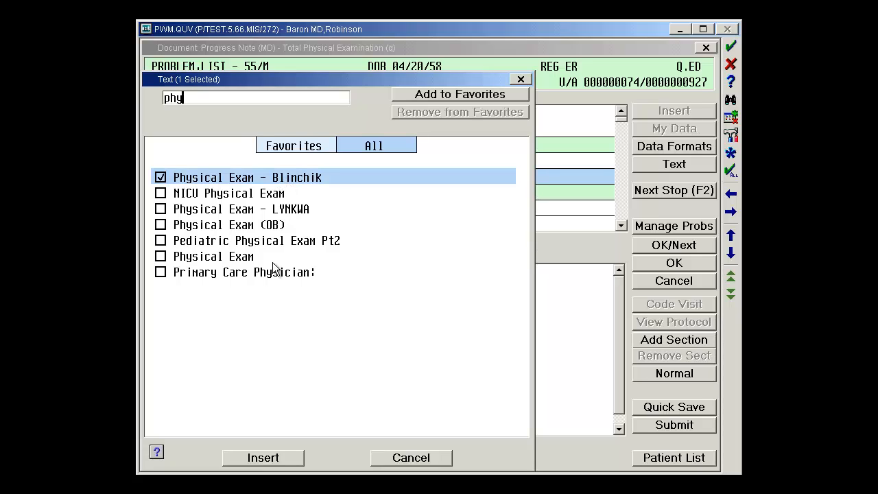
pyautogui.click(270, 459)
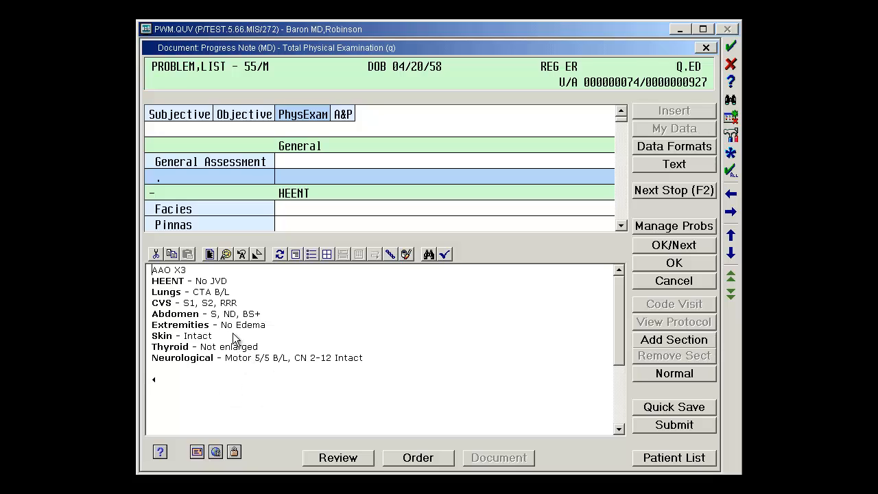
pyautogui.click(276, 324)
# Start adding problems in the note's Assessment & Plan, searching for "APP" and selecting Appendicitis with ICD code 541.
pyautogui.click(343, 114)
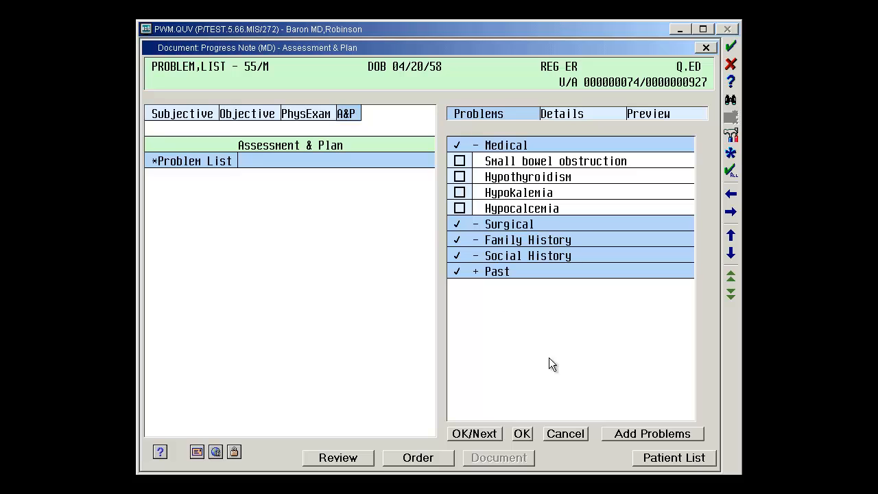
pyautogui.click(647, 433)
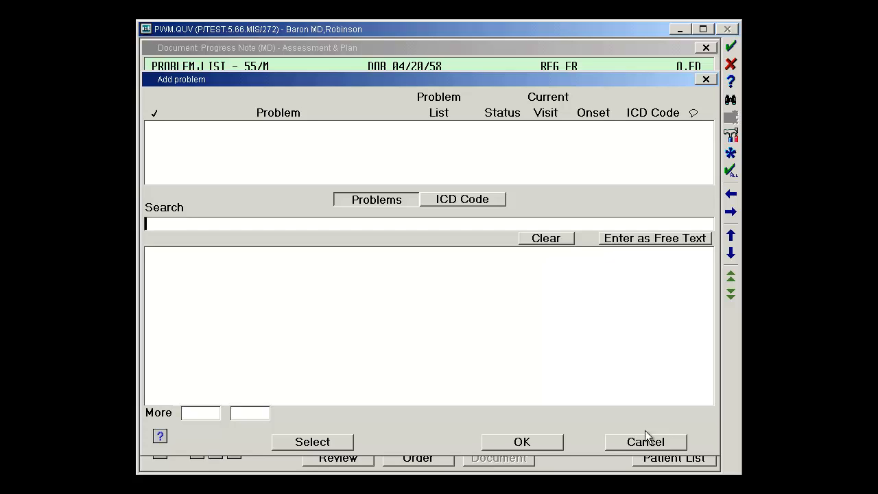
pyautogui.write('APP')
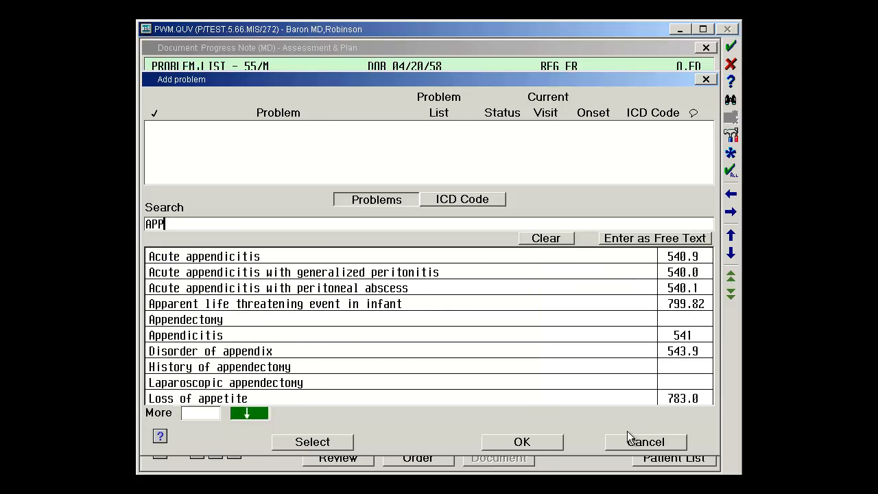
pyautogui.doubleClick(183, 336)
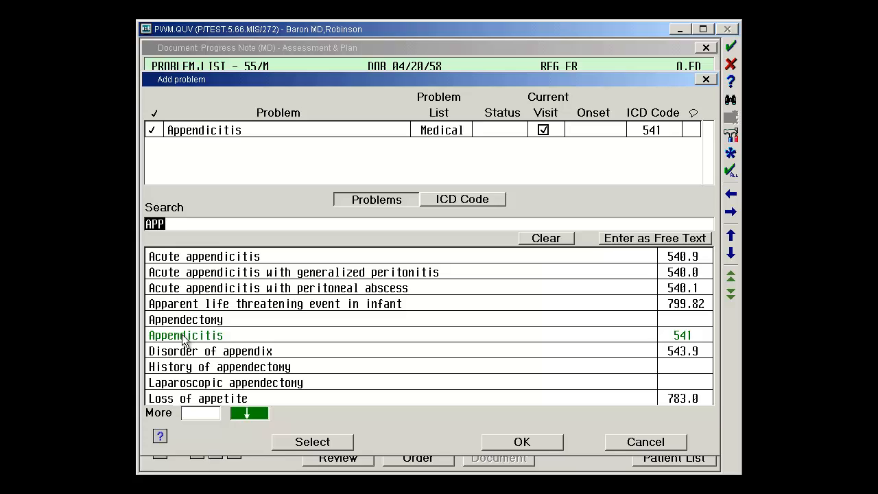
# Select the surgical problems Exploratory laparotomy, found with "LAP", and Appendectomy, found with "APP".
pyautogui.write('LAP')
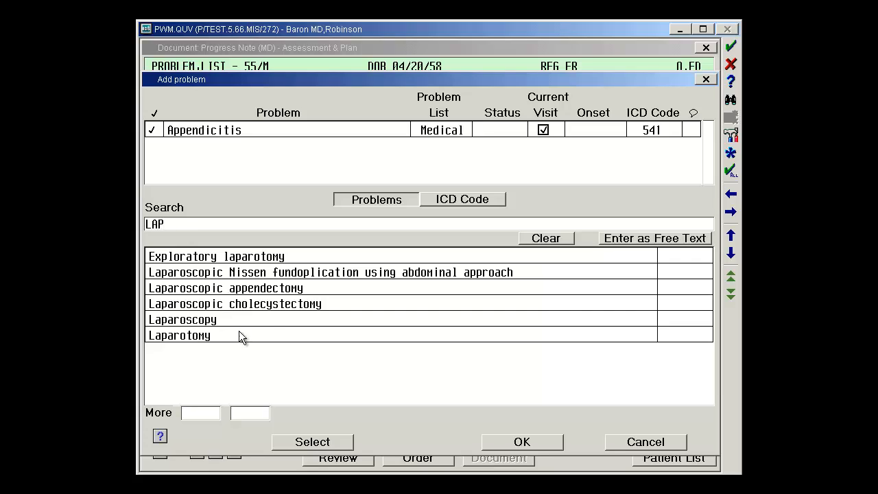
pyautogui.doubleClick(241, 255)
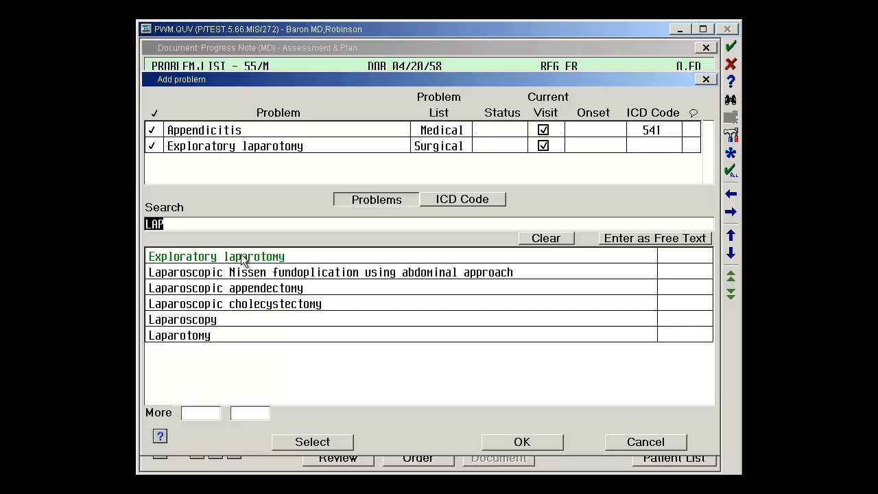
pyautogui.write('APP')
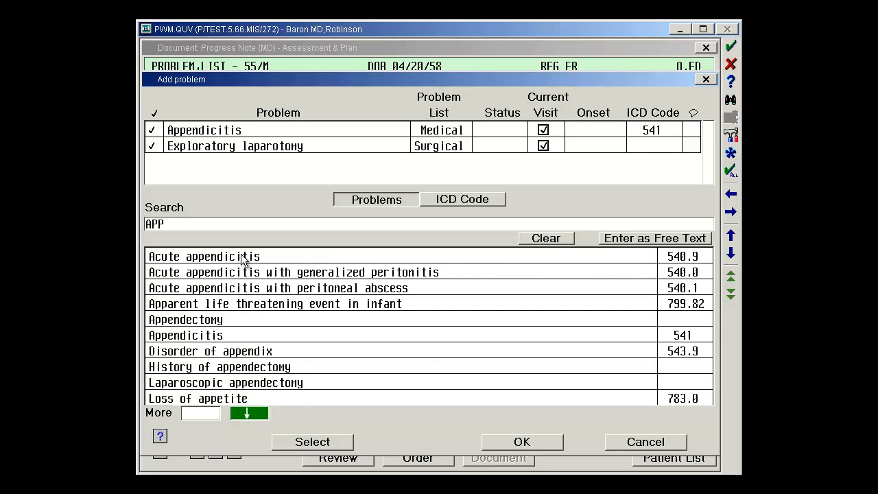
pyautogui.doubleClick(254, 321)
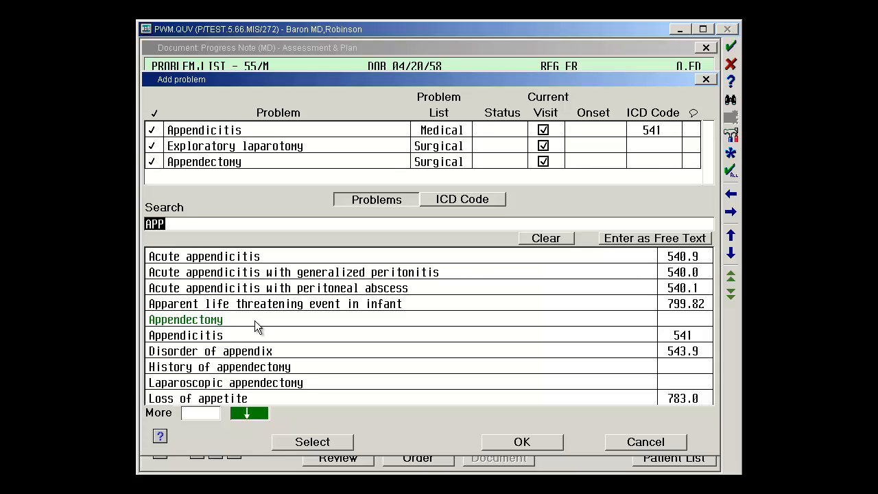
# Select Drainage of abscess and the medical problem Abscess with ICD code 682.9, and save the new problems to the problem list.
pyautogui.write('DRA')
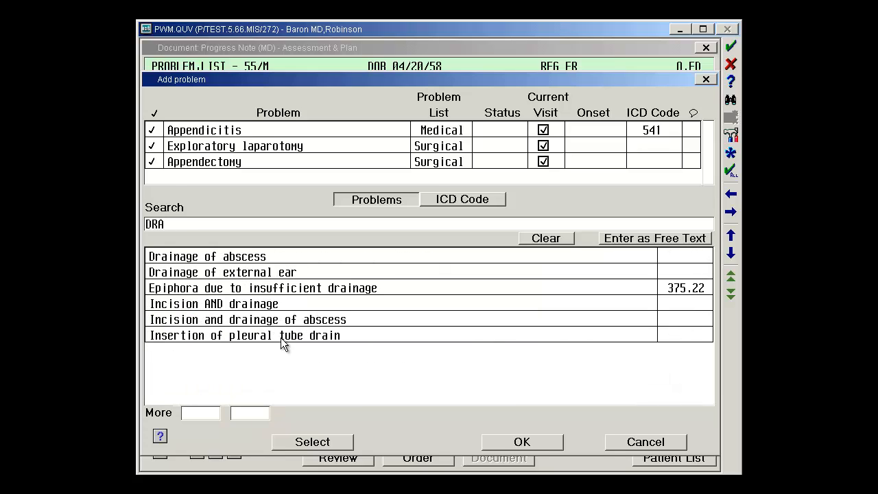
pyautogui.doubleClick(263, 257)
pyautogui.write('AB')
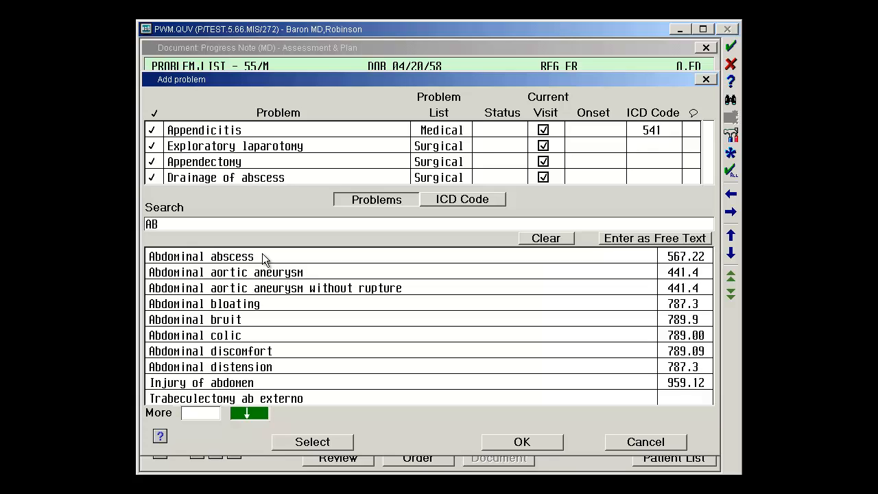
pyautogui.write('SC')
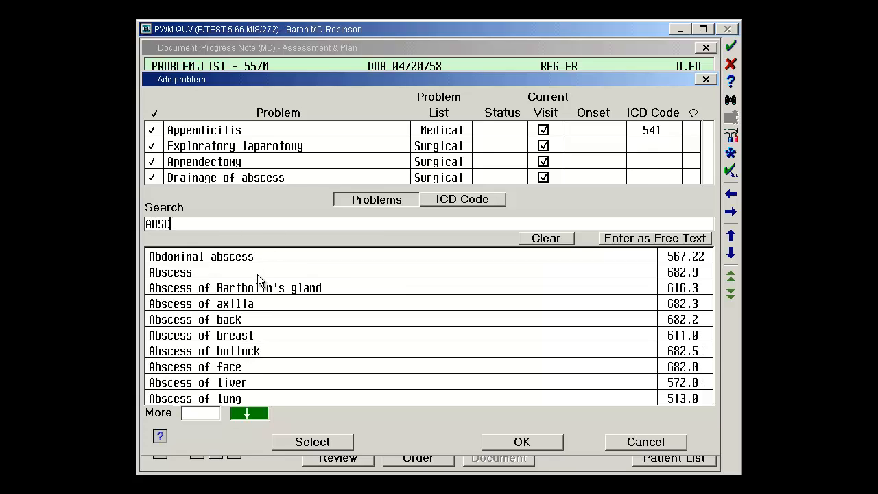
pyautogui.doubleClick(257, 274)
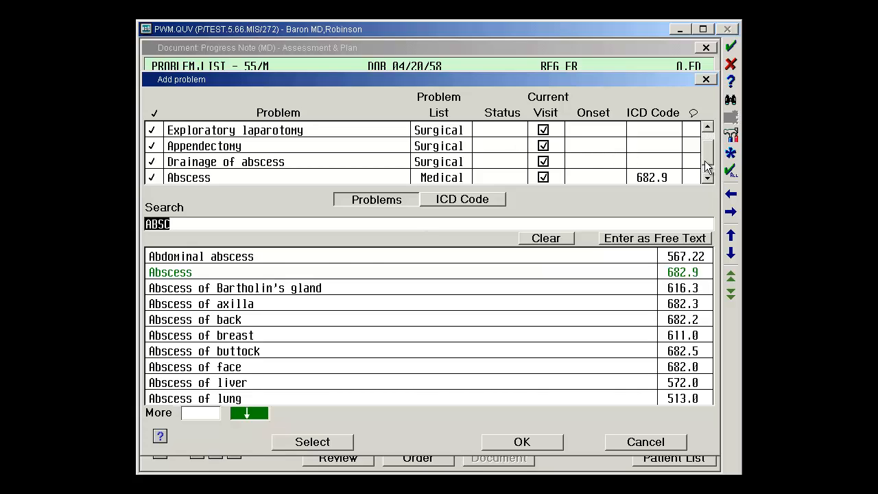
pyautogui.moveTo(707, 163); pyautogui.dragTo(709, 144)
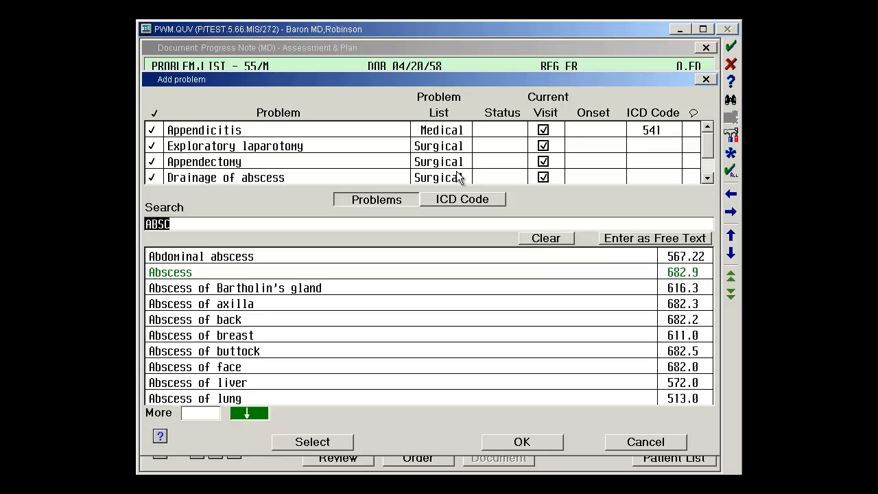
pyautogui.click(529, 440)
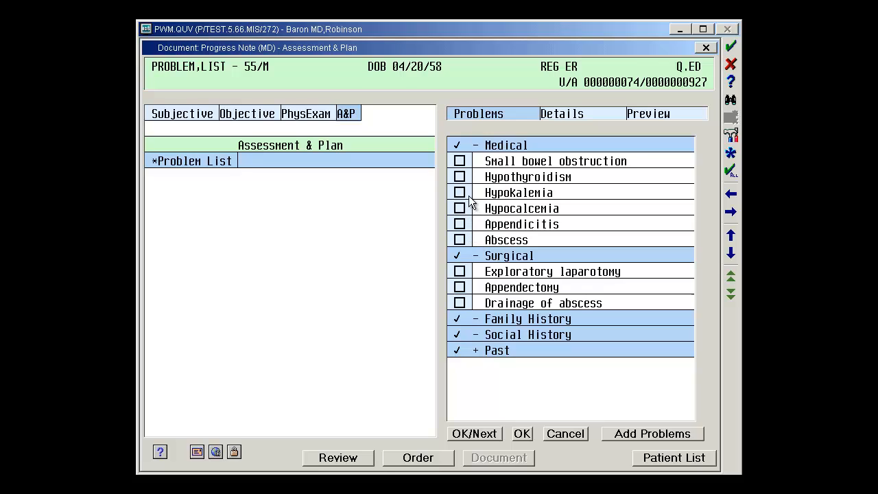
# Include Small bowel obstruction, Appendicitis, Abscess, Exploratory laparotomy, Appendectomy and Drainage of abscess in the note's Assessment & Plan.
pyautogui.click(460, 161)
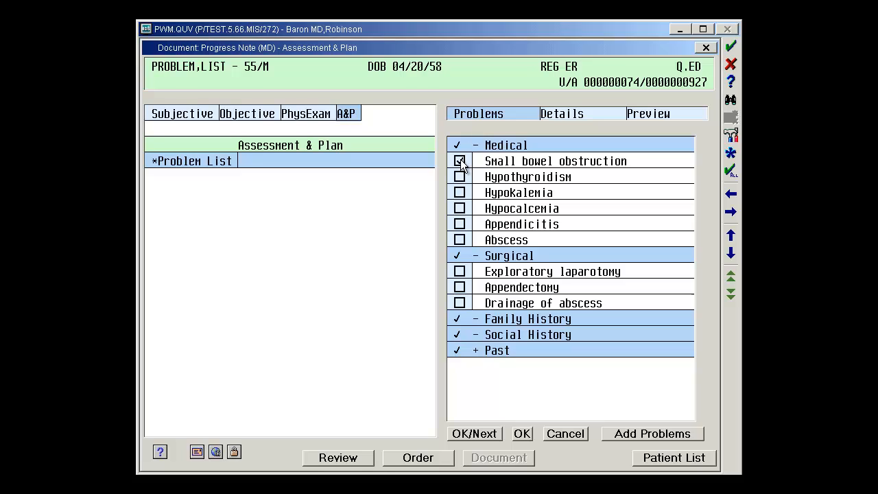
pyautogui.click(460, 240)
pyautogui.click(460, 272)
pyautogui.click(460, 288)
pyautogui.click(460, 303)
# Move Exploratory laparotomy to the first position in the details of the selected problems.
pyautogui.click(564, 115)
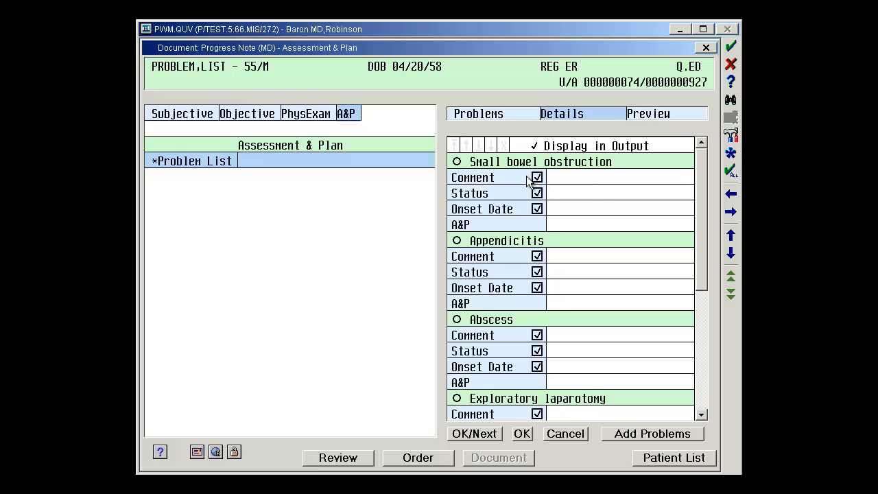
pyautogui.click(457, 400)
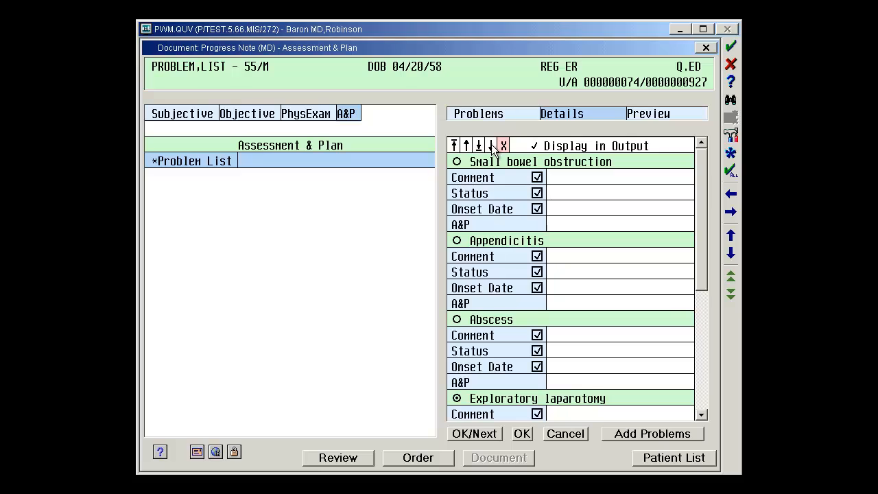
pyautogui.click(454, 146)
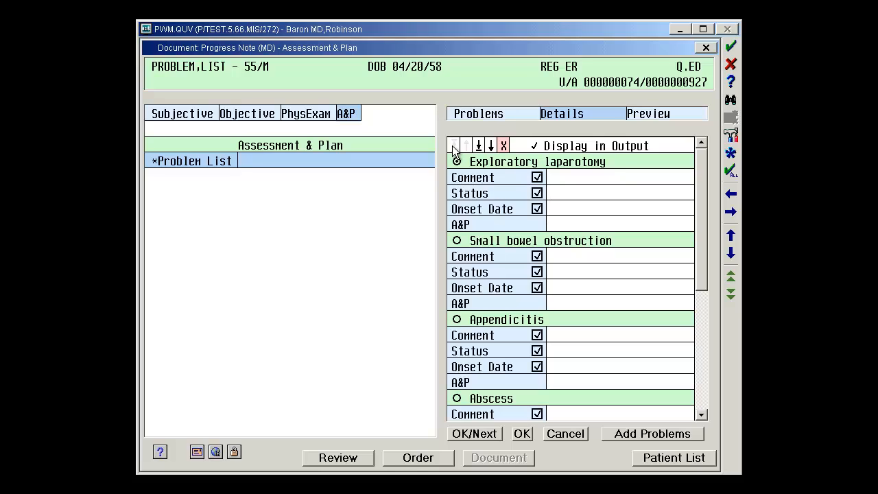
pyautogui.click(700, 375)
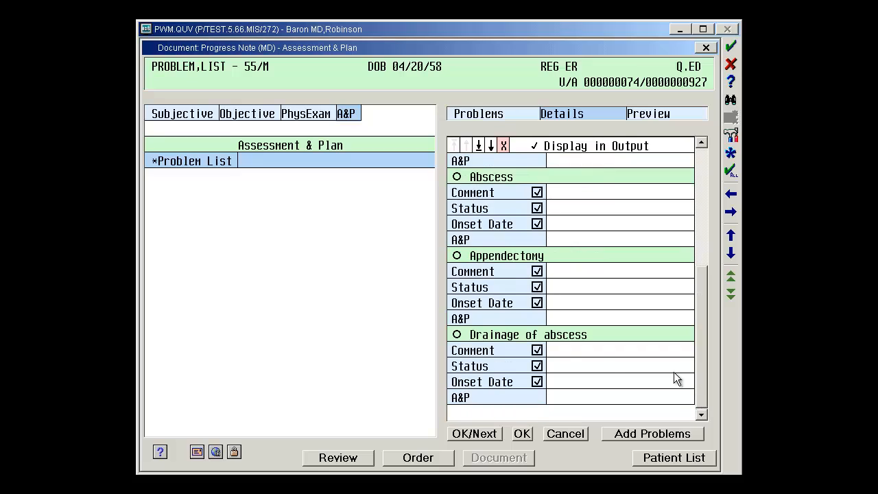
# Move Drainage of abscess up to the second position in the problem details, directly below Exploratory laparotomy.
pyautogui.click(457, 335)
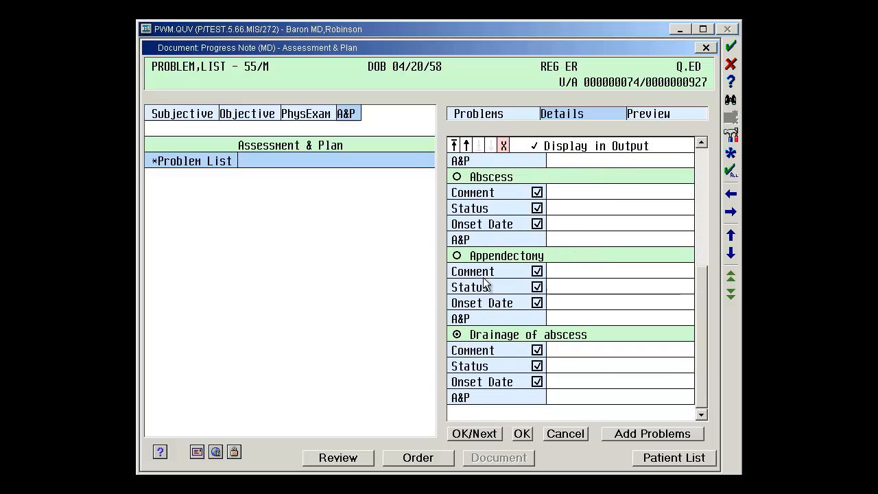
pyautogui.click(466, 146)
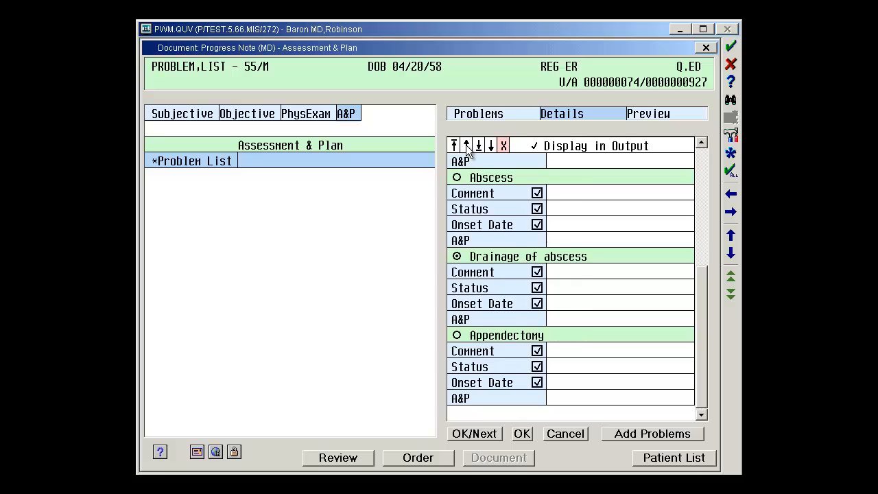
pyautogui.click(467, 147)
pyautogui.click(467, 146)
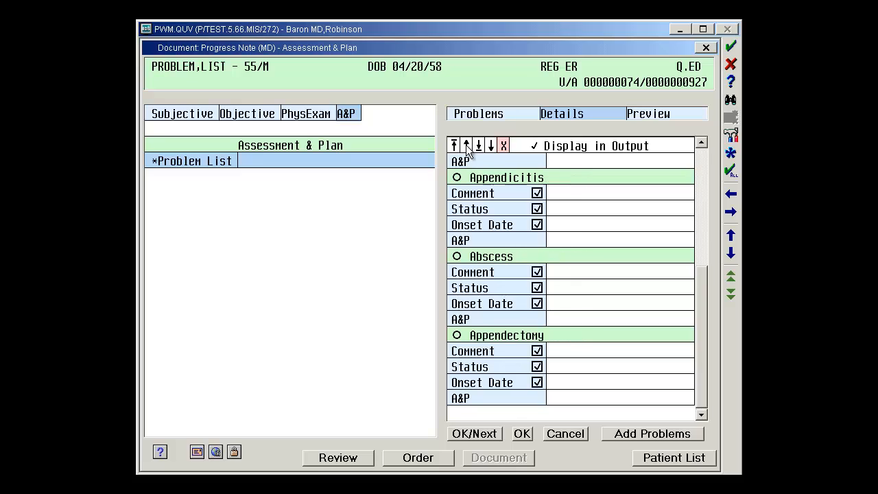
pyautogui.click(703, 172)
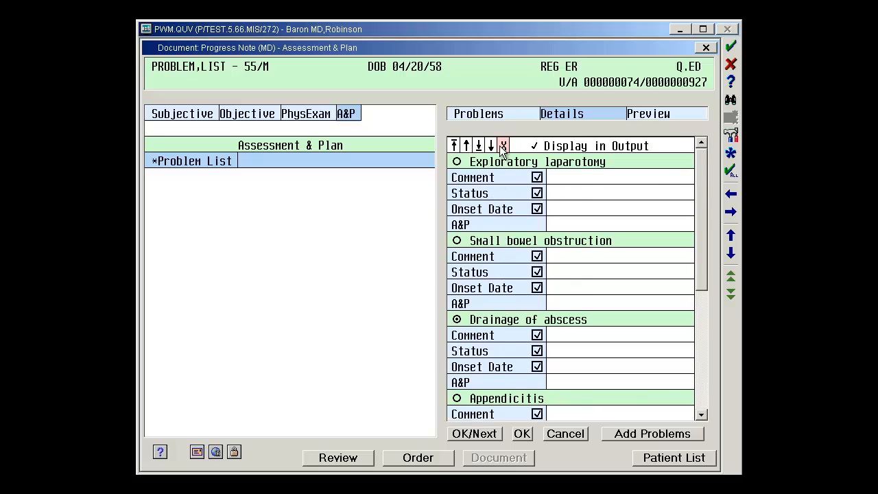
pyautogui.click(468, 146)
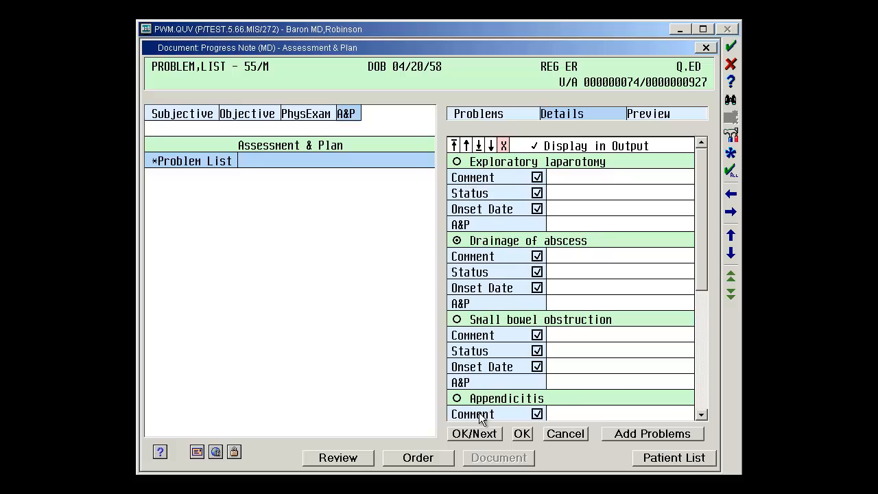
# Move Appendectomy up to the third position in the problem details, directly below Drainage of abscess.
pyautogui.click(702, 391)
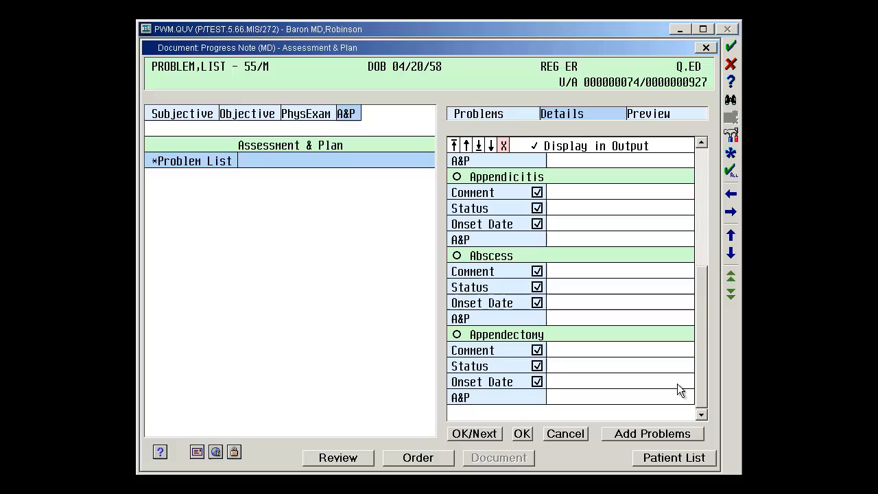
pyautogui.click(477, 337)
pyautogui.click(467, 145)
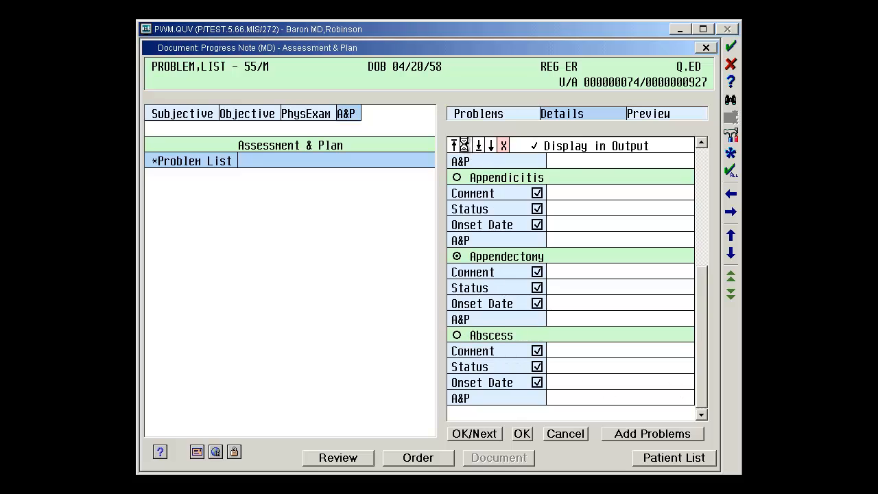
pyautogui.click(467, 146)
pyautogui.click(466, 146)
pyautogui.click(701, 163)
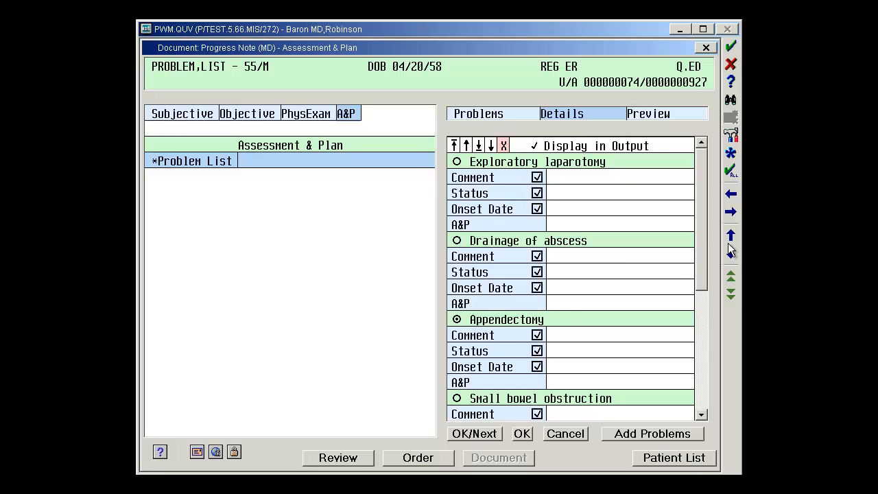
pyautogui.moveTo(698, 238); pyautogui.dragTo(698, 328)
pyautogui.scroll(-1, 558, 233)
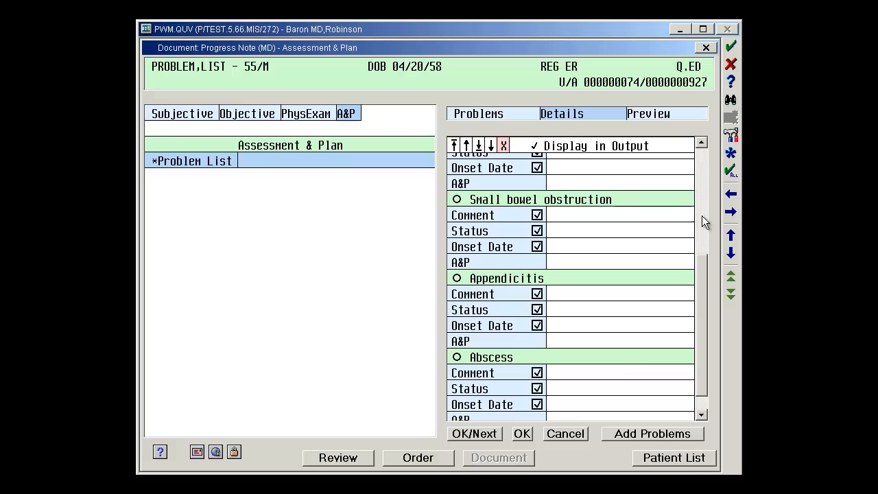
# Enter "s/p exploratory laparotomy, release of small bowel obstruction" as the A&P text for Exploratory laparotomy.
pyautogui.click(704, 164)
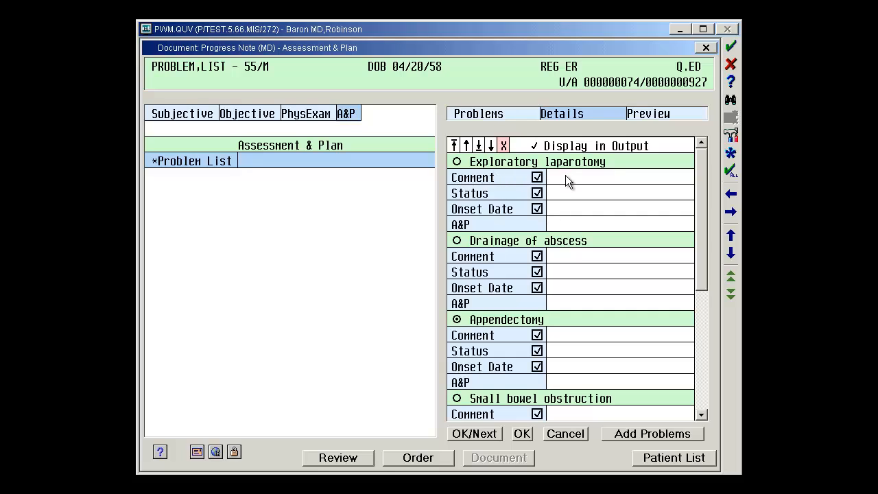
pyautogui.click(567, 220)
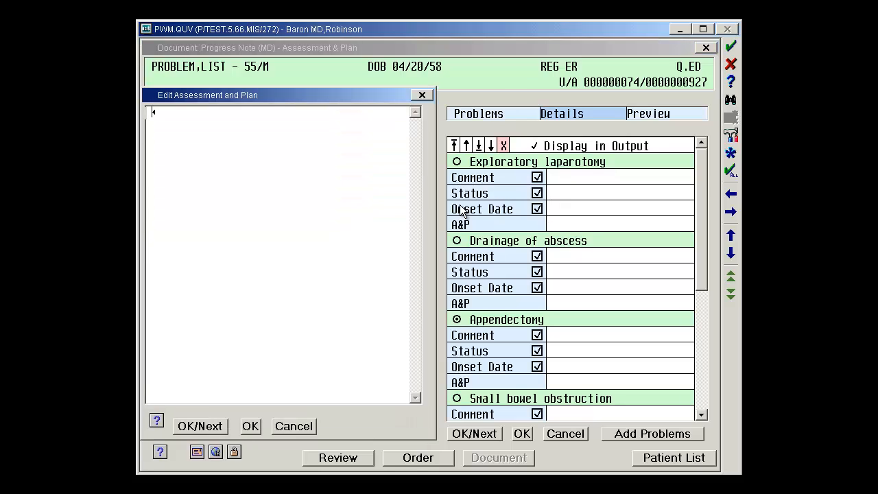
pyautogui.write('s/p exploratory laparotomy')
pyautogui.press('BackSpace')
pyautogui.write(', release of small bowel obstruction')
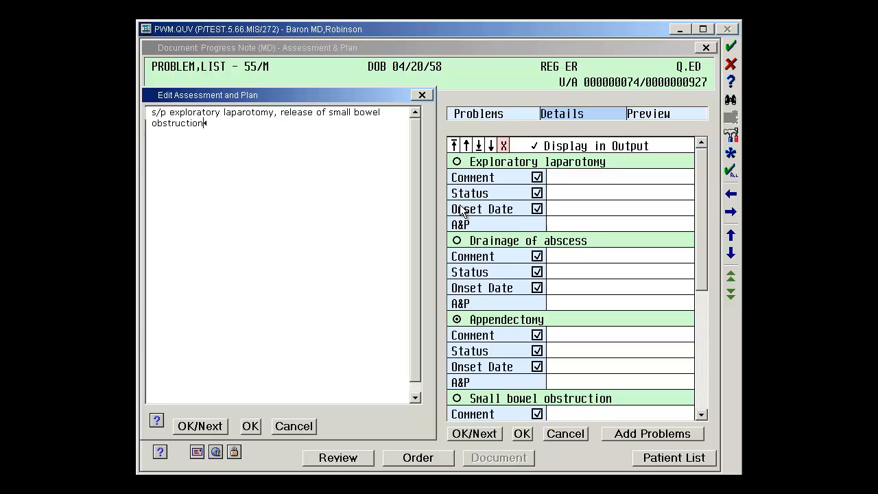
pyautogui.click(251, 426)
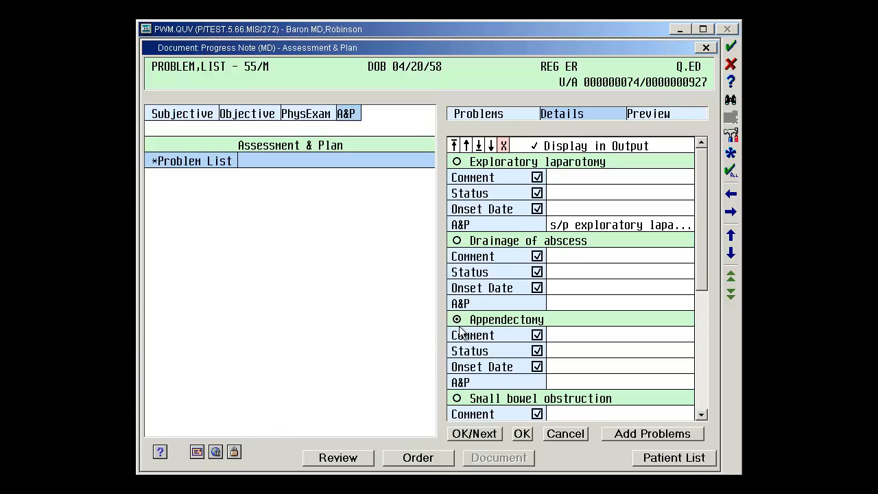
# Enter "drainage of retroperitoneal and pelvic abscess" as the A&P text for Drainage of abscess.
pyautogui.click(569, 303)
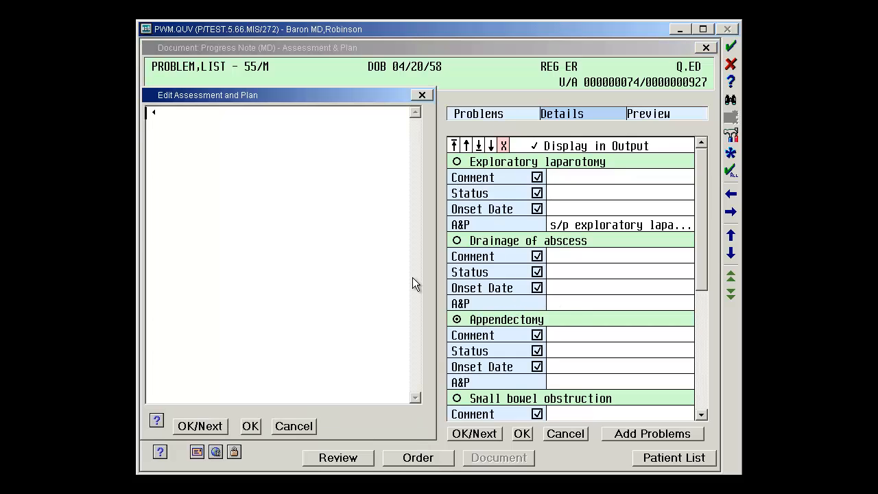
pyautogui.write('drainage of retroperitonaeal and pelv')
pyautogui.write('ic ')
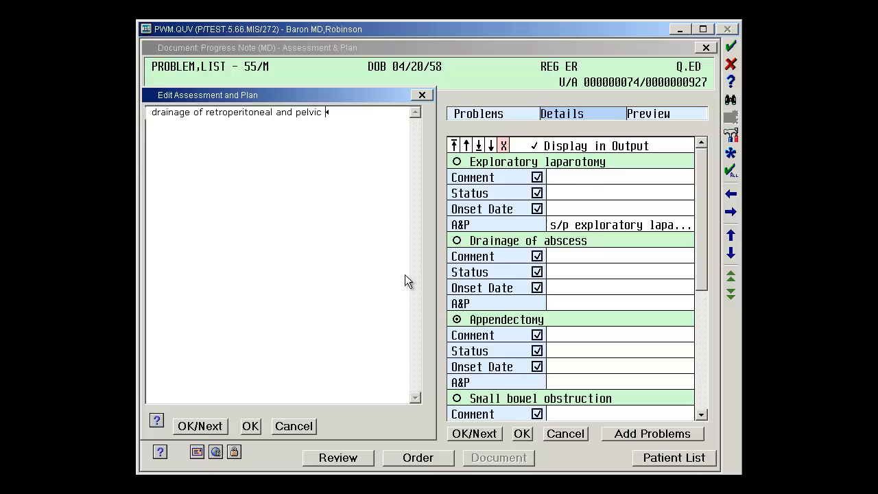
pyautogui.write('abscess')
pyautogui.click(247, 428)
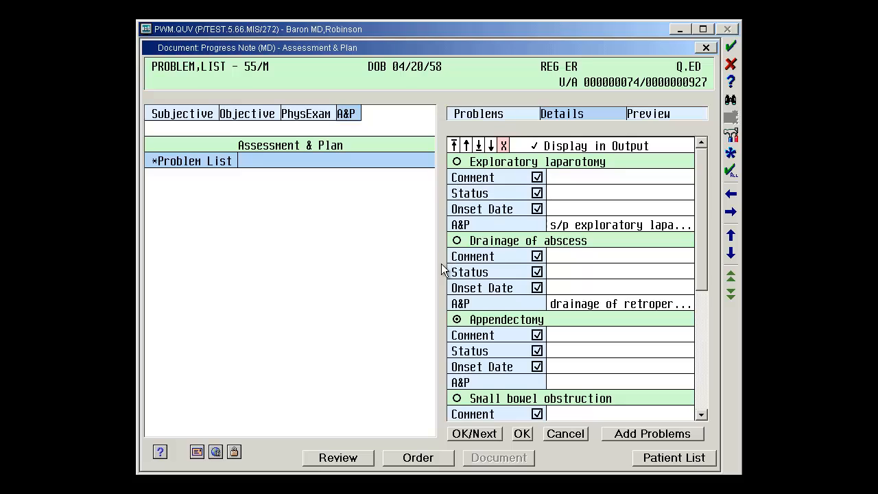
# Add the lines "continue npo/ngt", "continue iv antibiotics", "check culture" and "hydrate" below the Exploratory laparotomy A&P text, after a blank line.
pyautogui.click(577, 226)
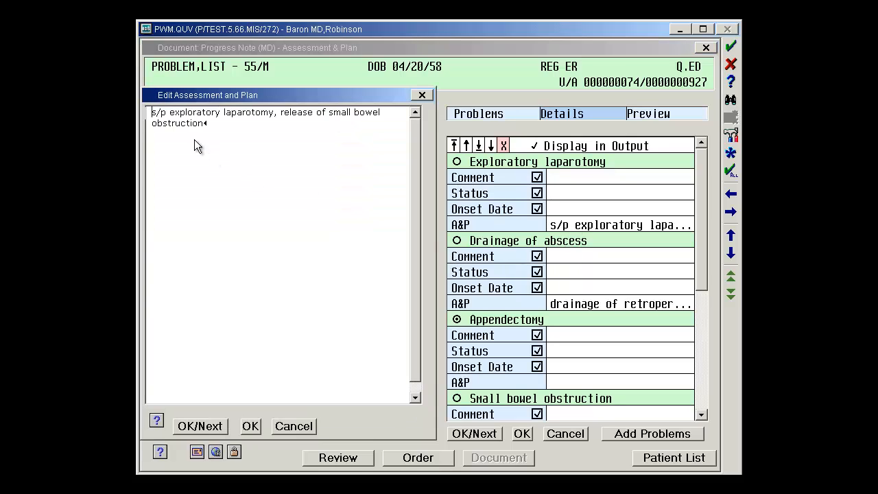
pyautogui.press('Return')
pyautogui.press('Return')
pyautogui.write('continue npo/ngt')
pyautogui.press('Return')
pyautogui.write('continue iv anti')
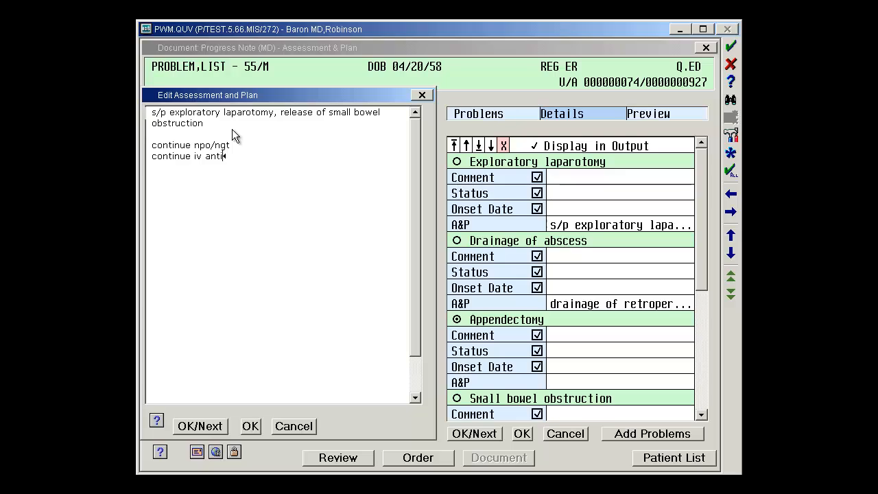
pyautogui.write('biotics')
pyautogui.press('Return')
pyautogui.write('check culture')
pyautogui.press('Return')
pyautogui.write('hydrate')
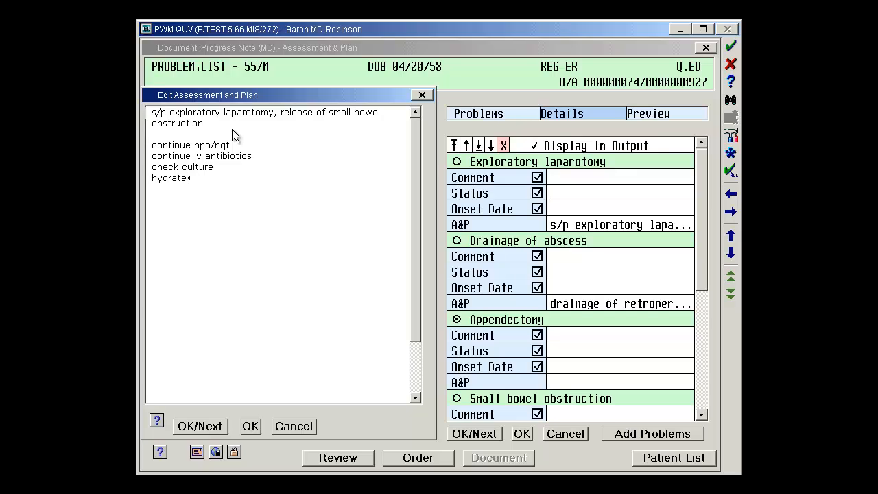
# Copy the four plan lines from "continue npo/ngt" to "hydrate" and save the Exploratory laparotomy A&P text.
pyautogui.moveTo(195, 178); pyautogui.dragTo(152, 142)
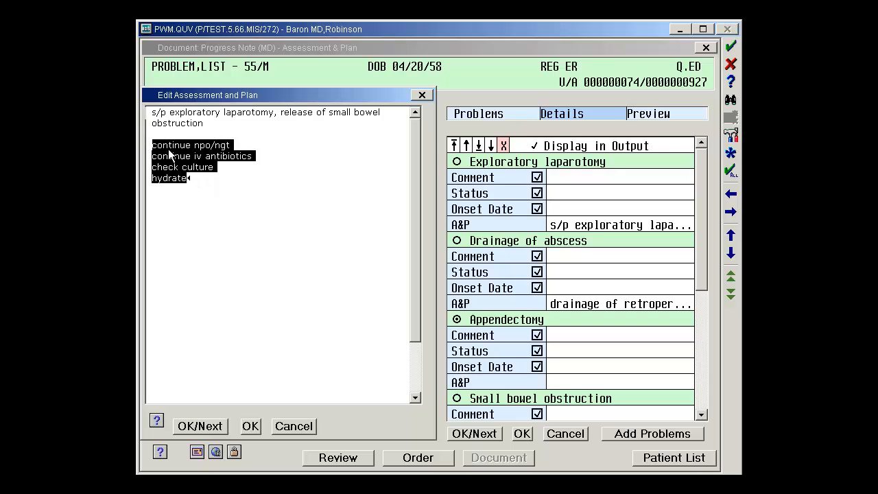
pyautogui.rightClick(168, 151)
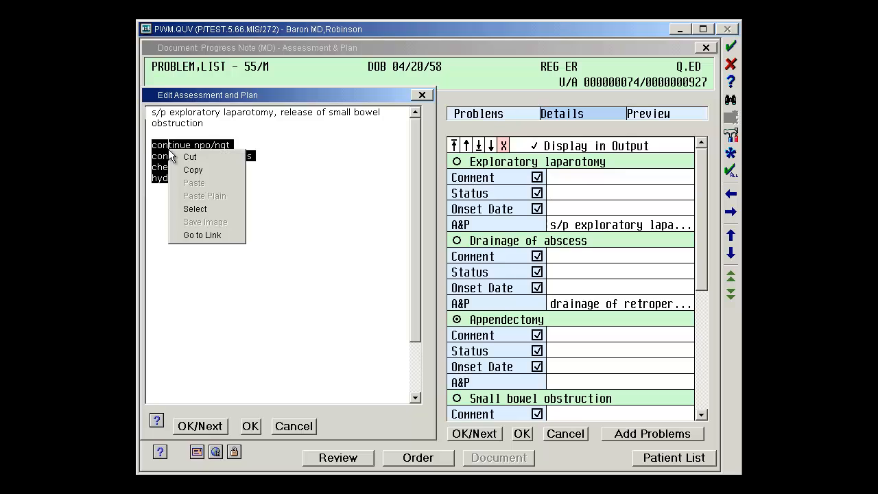
pyautogui.click(198, 177)
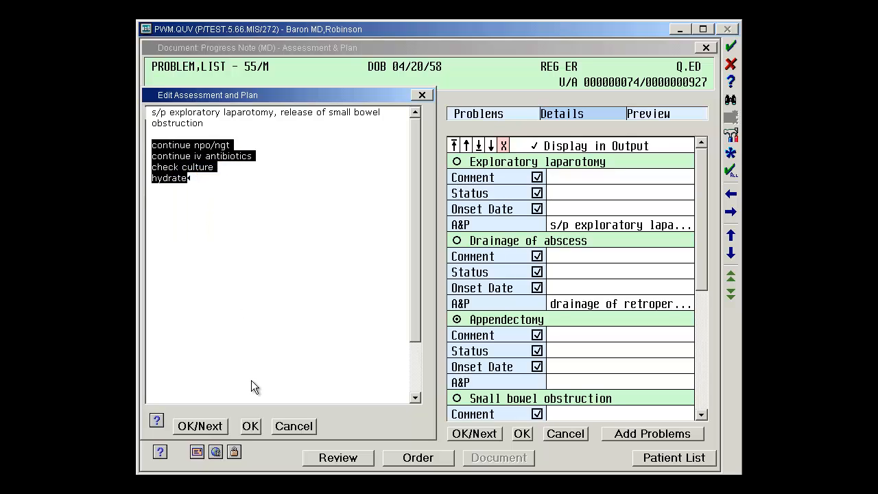
pyautogui.click(250, 427)
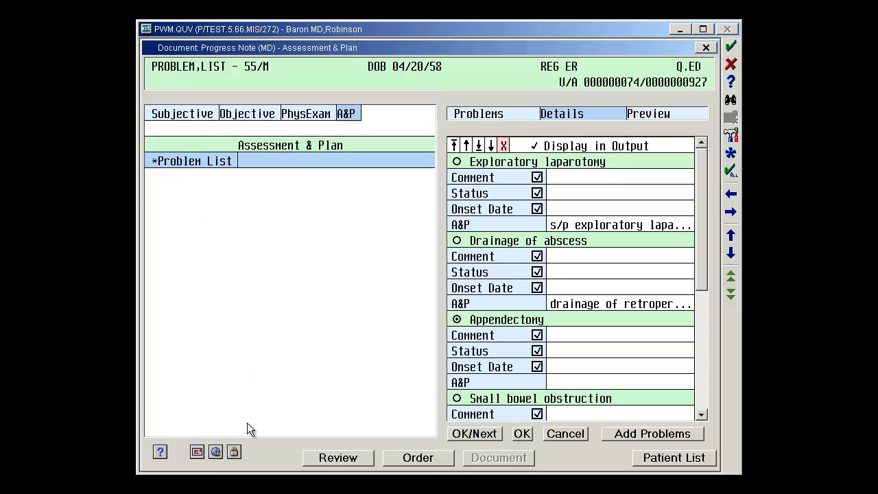
# Paste the copied plan lines below the Drainage of abscess A&P text, separated by a blank line, and save it.
pyautogui.click(585, 308)
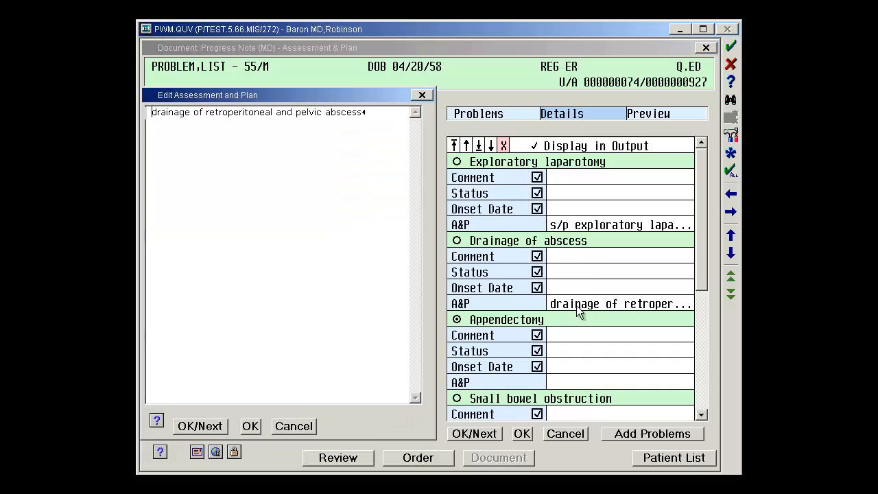
pyautogui.press('Return')
pyautogui.press('Return')
pyautogui.rightClick(216, 154)
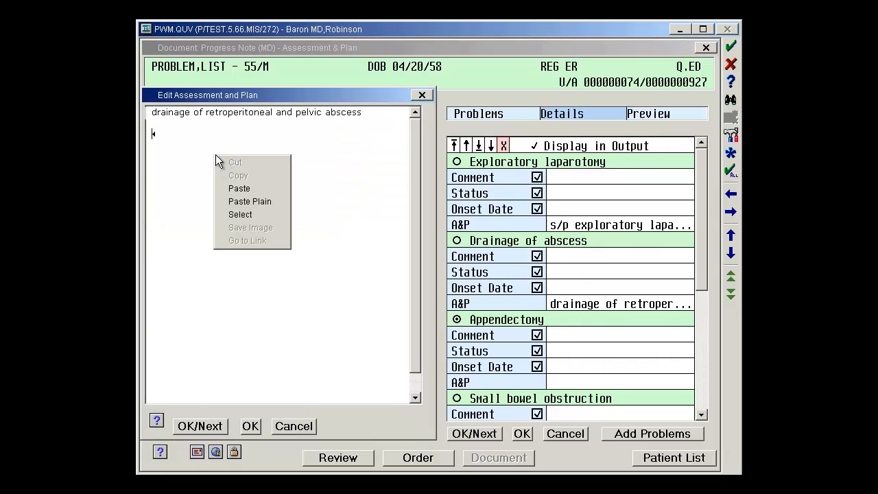
pyautogui.click(230, 186)
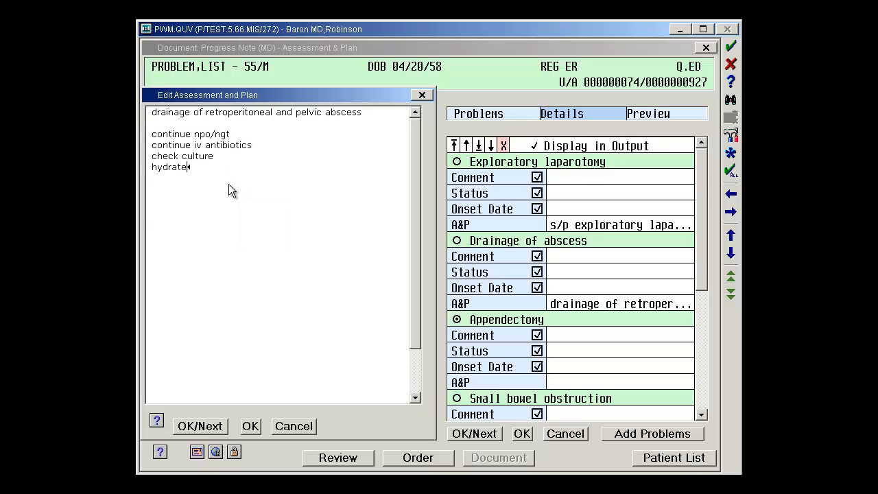
pyautogui.click(244, 427)
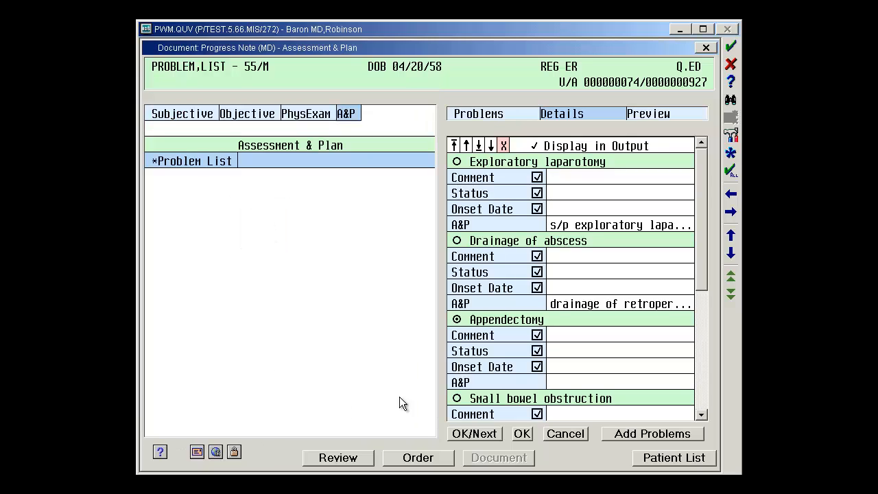
# Paste the copied plan lines as the A&P text for Appendectomy and save it.
pyautogui.doubleClick(564, 378)
pyautogui.rightClick(212, 184)
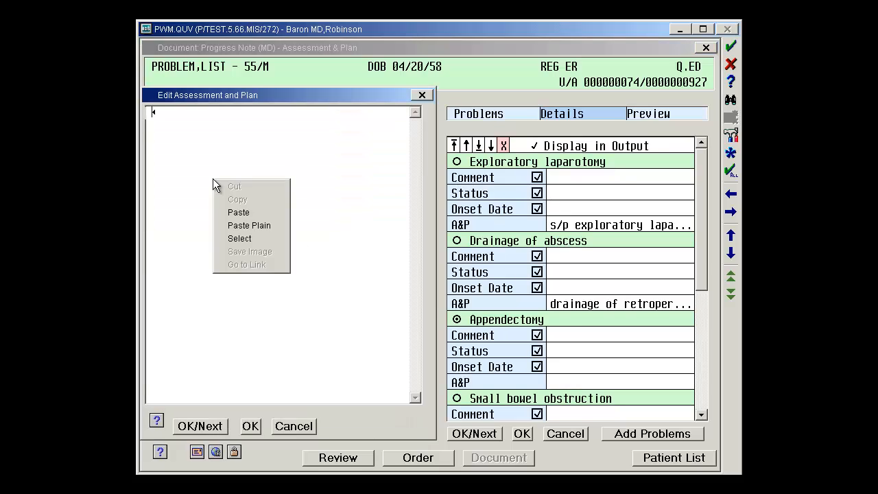
pyautogui.click(236, 212)
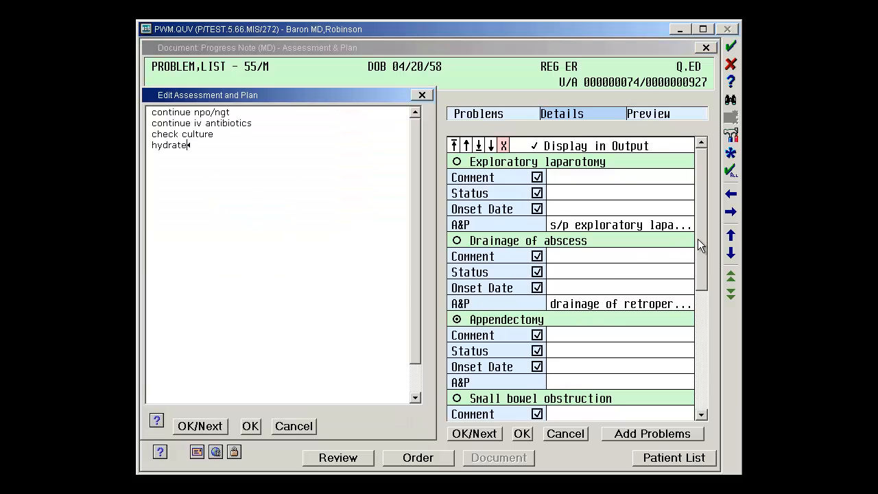
pyautogui.click(250, 426)
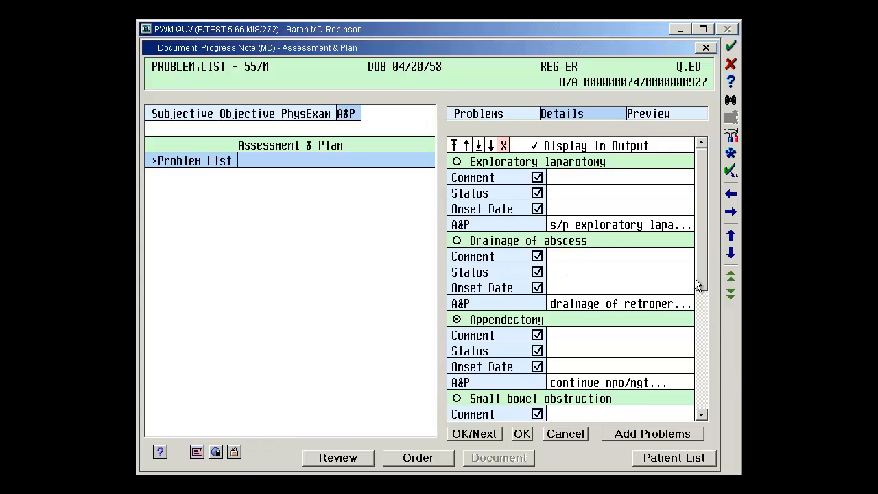
# Paste the copied plan lines as the A&P text for Small bowel obstruction and save it.
pyautogui.moveTo(698, 284); pyautogui.dragTo(700, 385)
pyautogui.click(591, 270)
pyautogui.rightClick(228, 165)
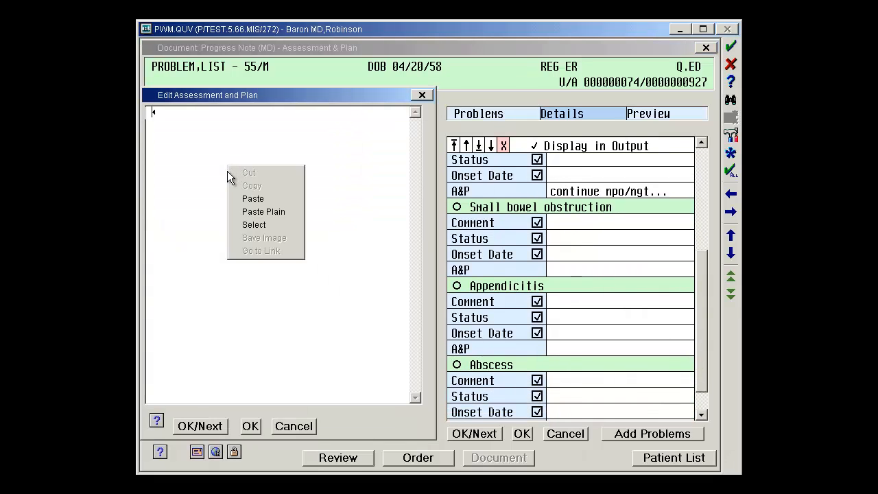
pyautogui.click(253, 199)
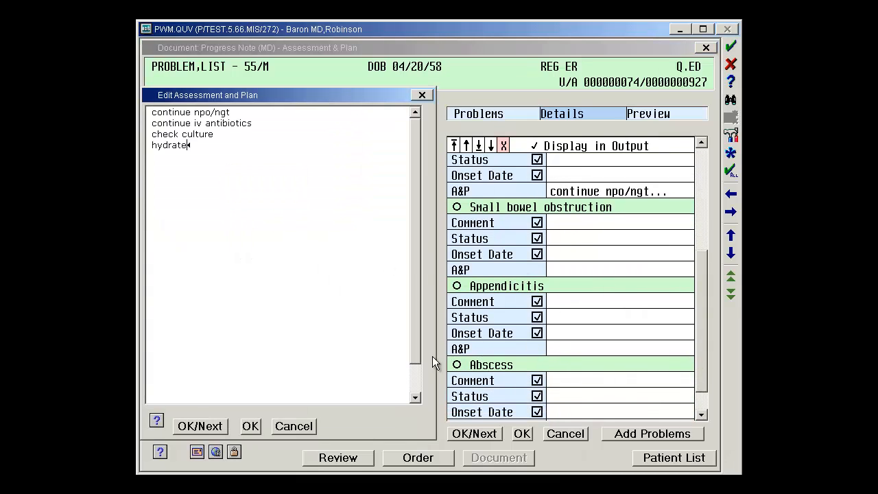
pyautogui.click(251, 425)
# Paste the copied plan lines as the A&P text for Appendicitis and save it.
pyautogui.click(565, 346)
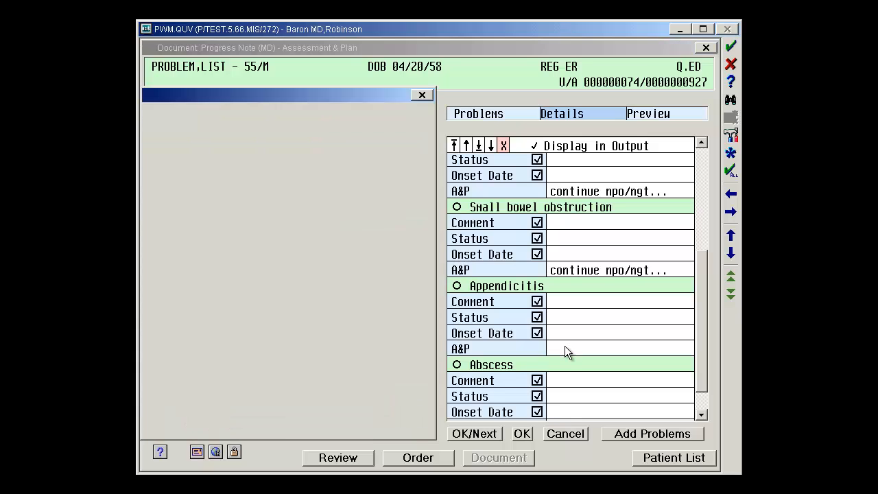
pyautogui.rightClick(245, 205)
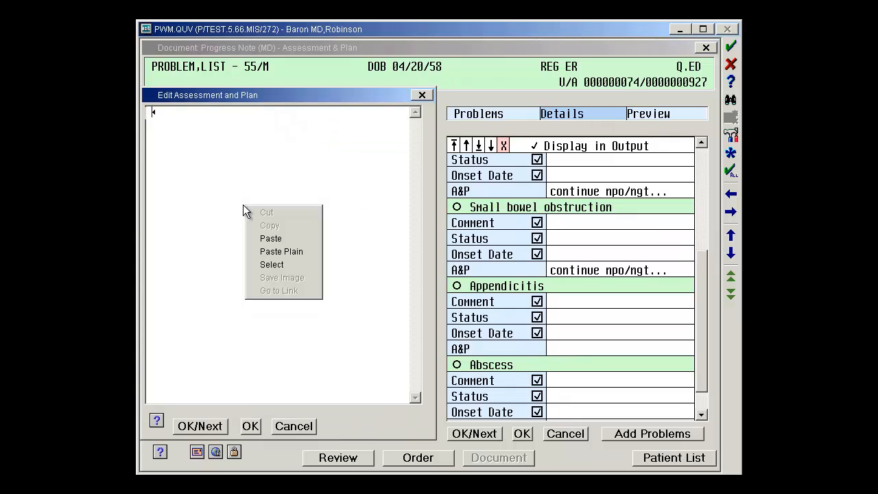
pyautogui.click(259, 237)
pyautogui.click(251, 427)
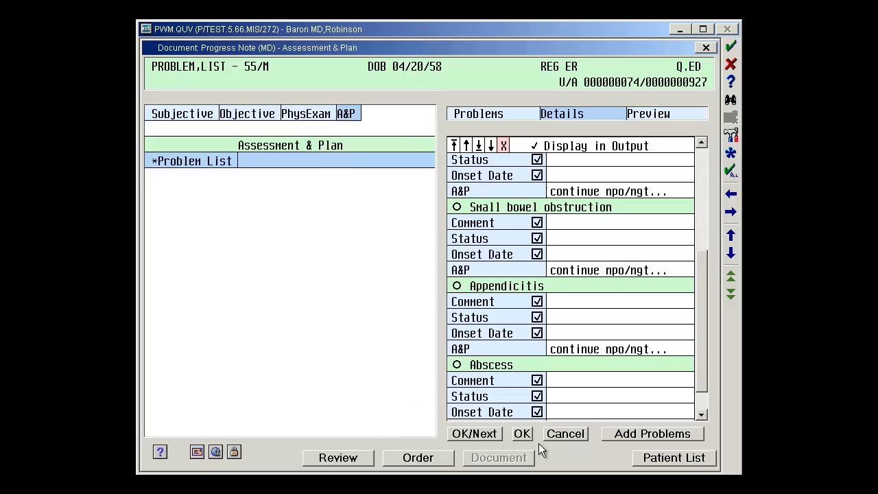
# Paste the copied plan lines as the A&P text for Abscess and save it.
pyautogui.scroll(-1, 700, 402)
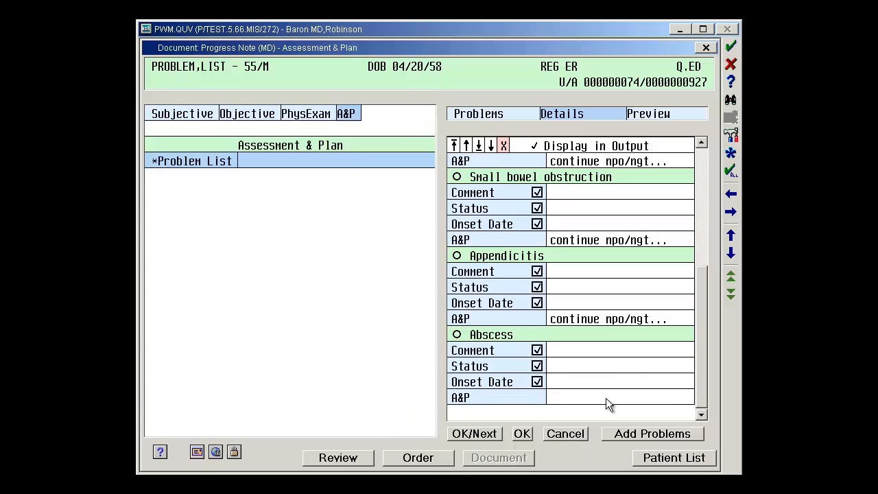
pyautogui.click(606, 398)
pyautogui.rightClick(190, 186)
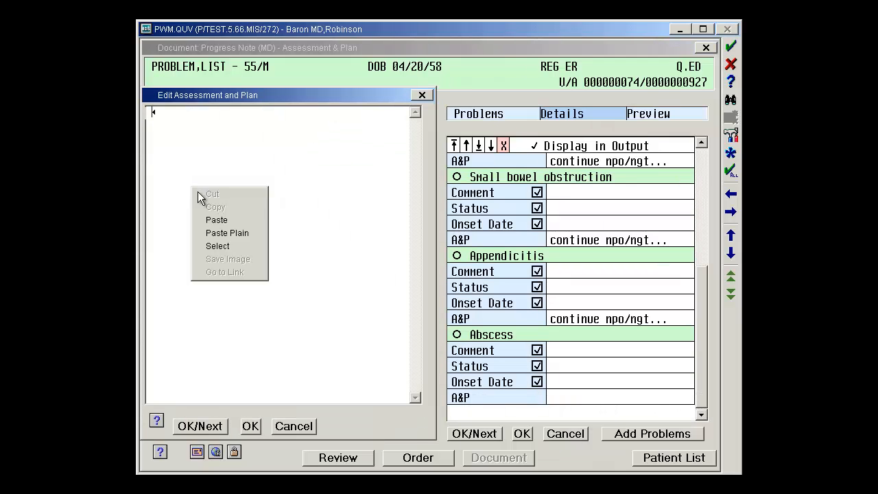
pyautogui.click(234, 220)
pyautogui.click(251, 427)
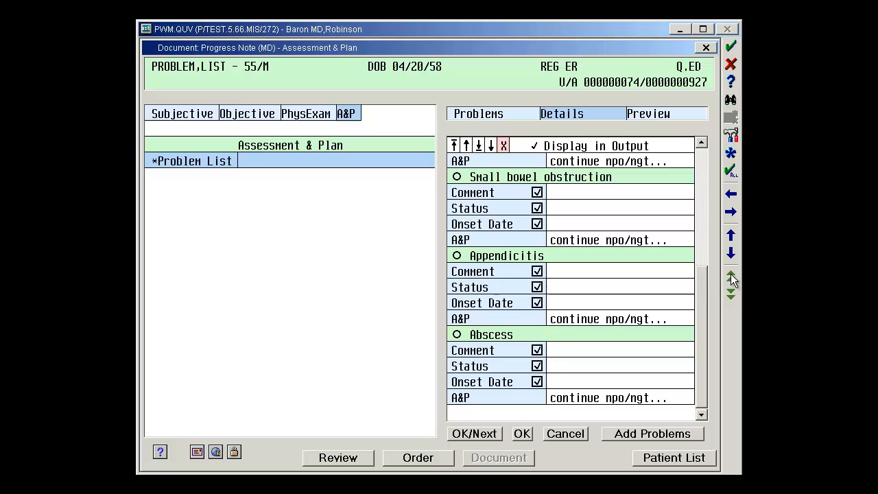
# Set the status to Acute for Exploratory laparotomy, Drainage of abscess and Appendectomy.
pyautogui.moveTo(705, 280); pyautogui.dragTo(691, 161)
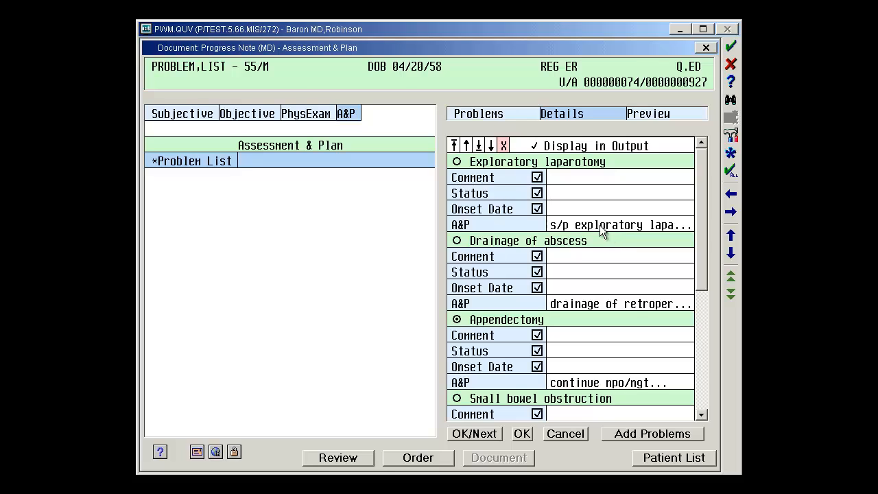
pyautogui.click(572, 193)
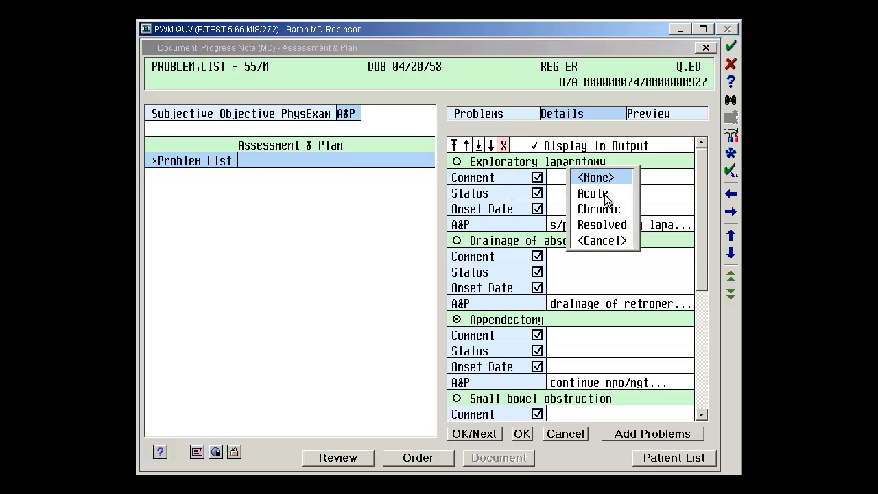
pyautogui.click(607, 195)
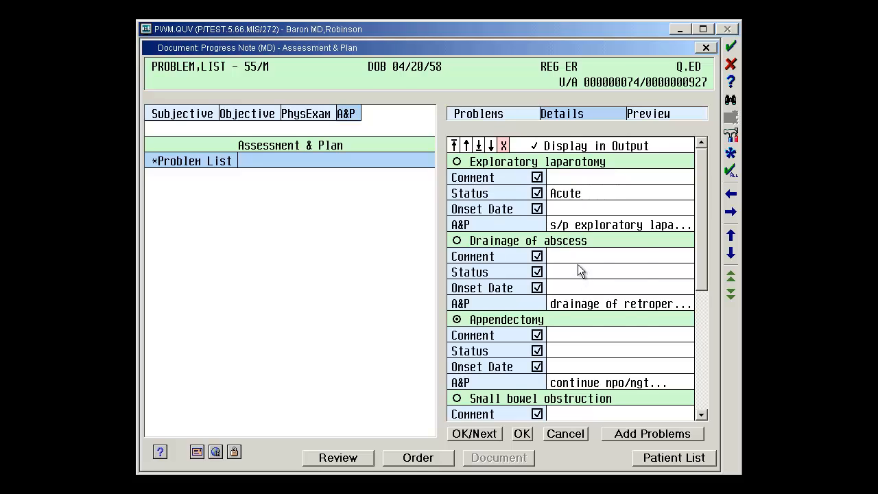
pyautogui.click(578, 271)
pyautogui.click(585, 273)
pyautogui.click(573, 352)
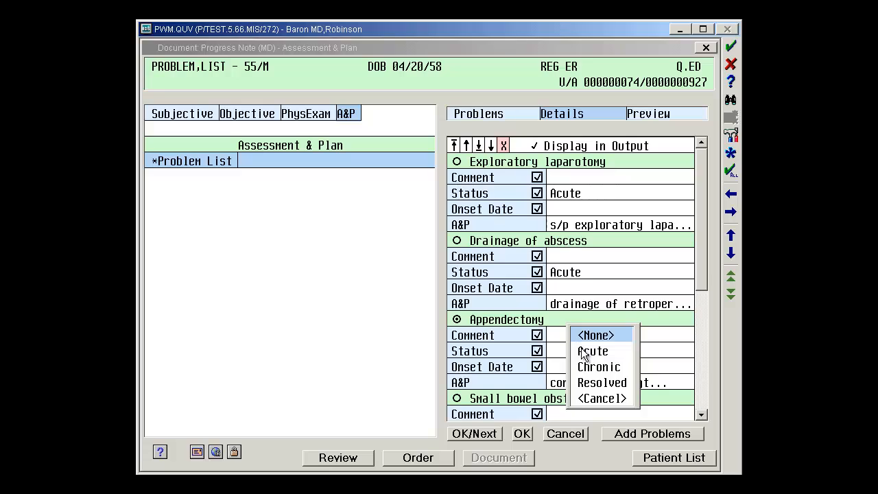
pyautogui.click(582, 350)
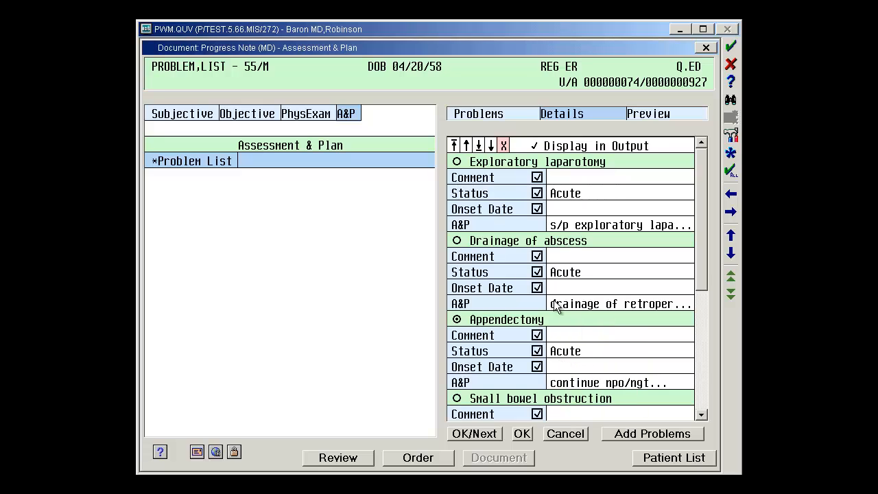
# Set the onset date to 06/25/13 for Appendectomy, Drainage of abscess and Exploratory laparotomy, and save the problem list entries.
pyautogui.click(558, 367)
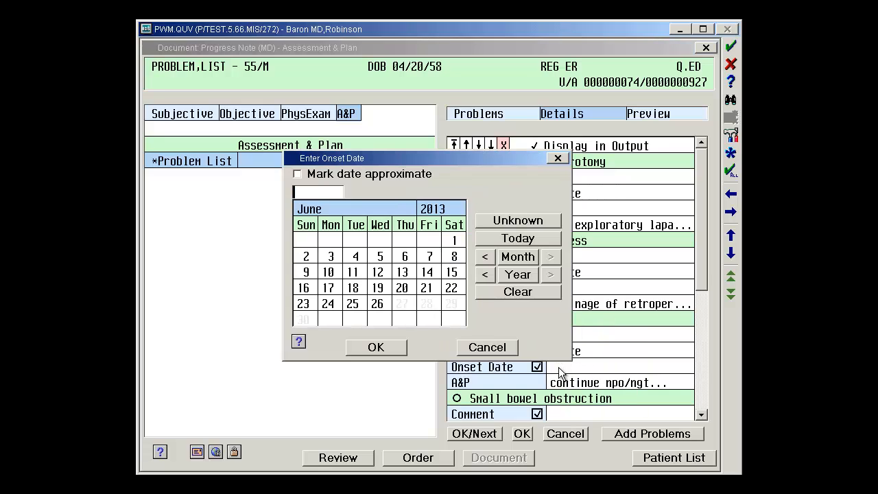
pyautogui.doubleClick(359, 304)
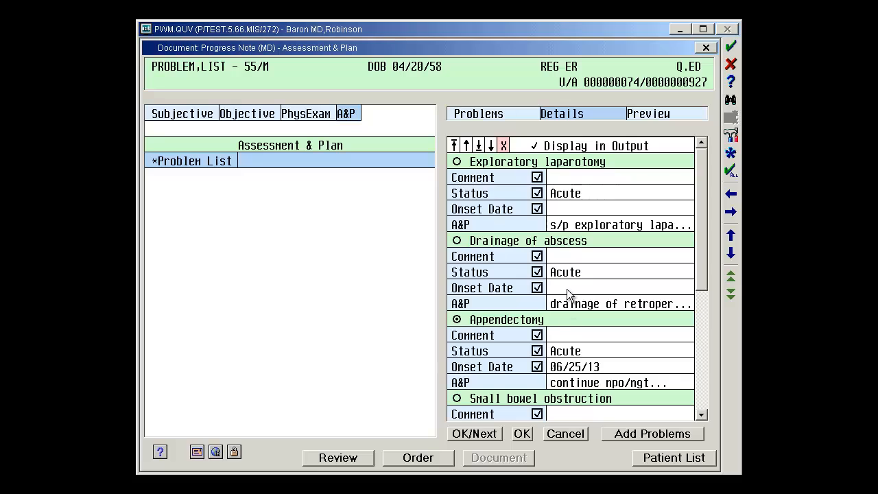
pyautogui.click(567, 288)
pyautogui.doubleClick(351, 305)
pyautogui.click(553, 208)
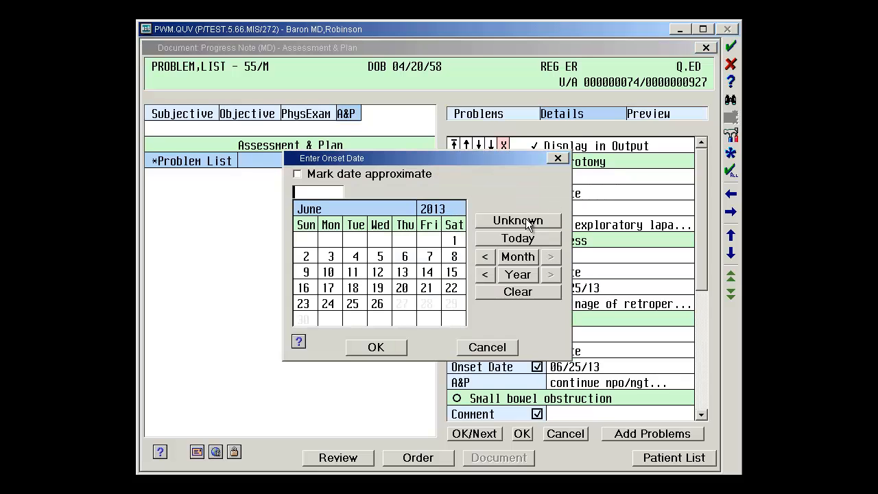
pyautogui.doubleClick(352, 304)
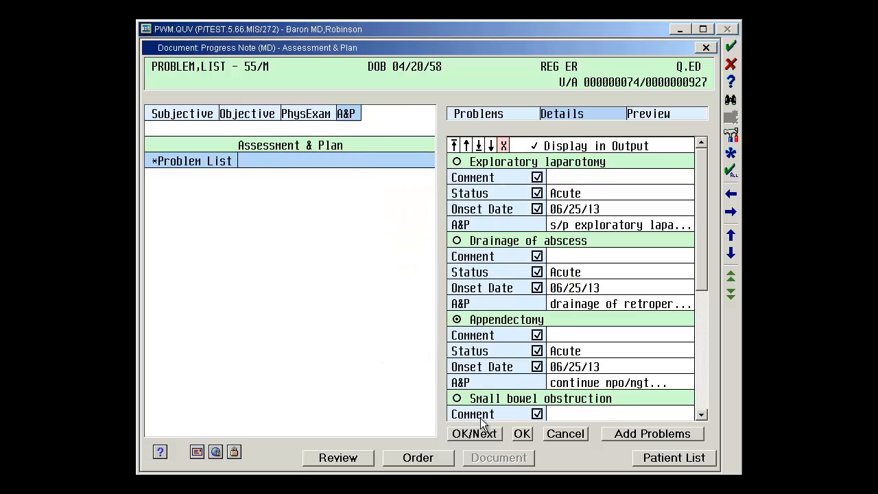
pyautogui.click(525, 434)
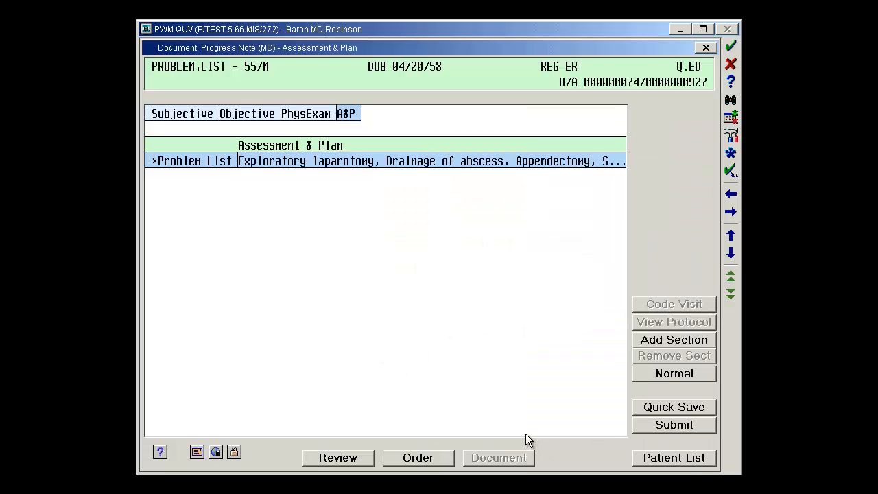
# Submit the progress note, read through its preview and sign it electronically with the physician's PIN.
pyautogui.click(670, 425)
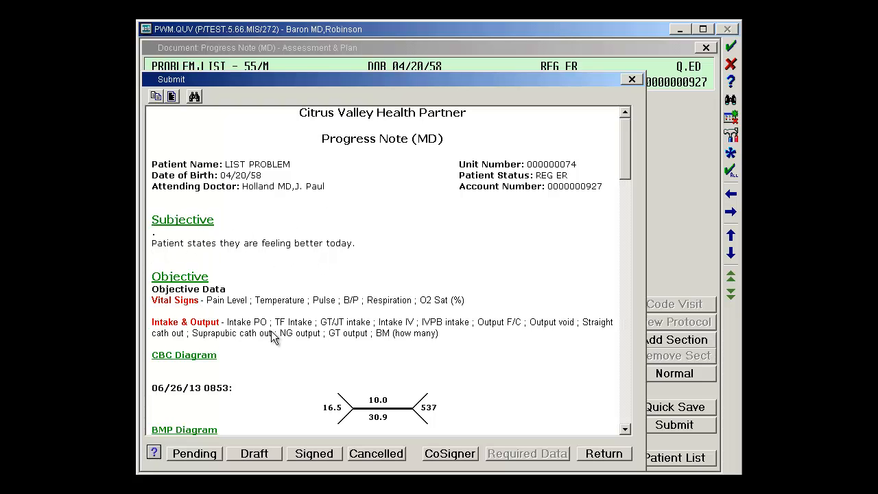
pyautogui.scroll(-7, 291, 319)
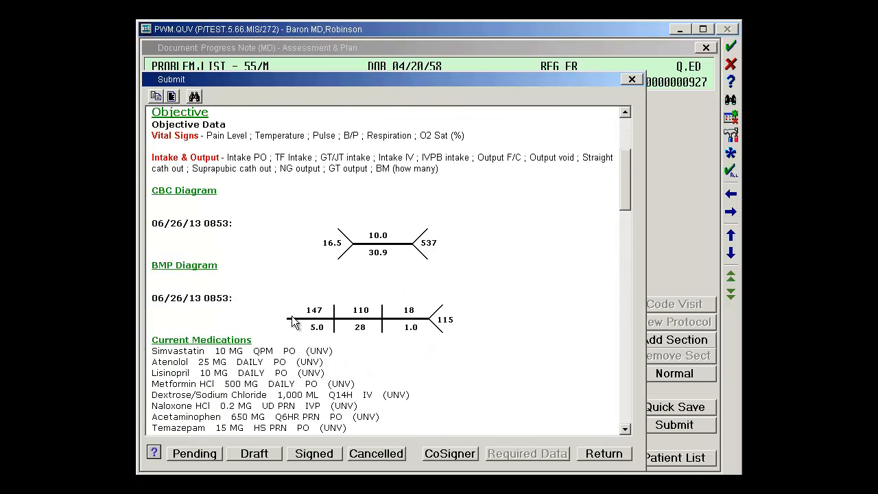
pyautogui.scroll(-1, 294, 322)
pyautogui.scroll(-6, 295, 312)
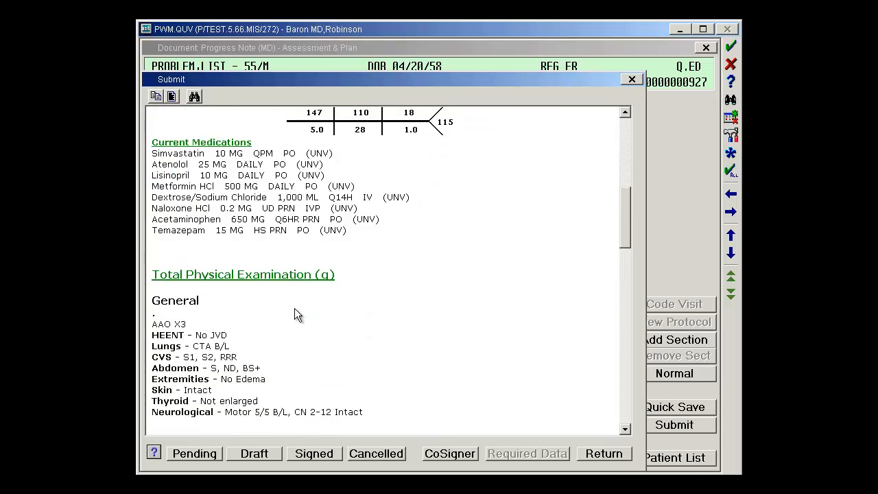
pyautogui.scroll(-8, 251, 251)
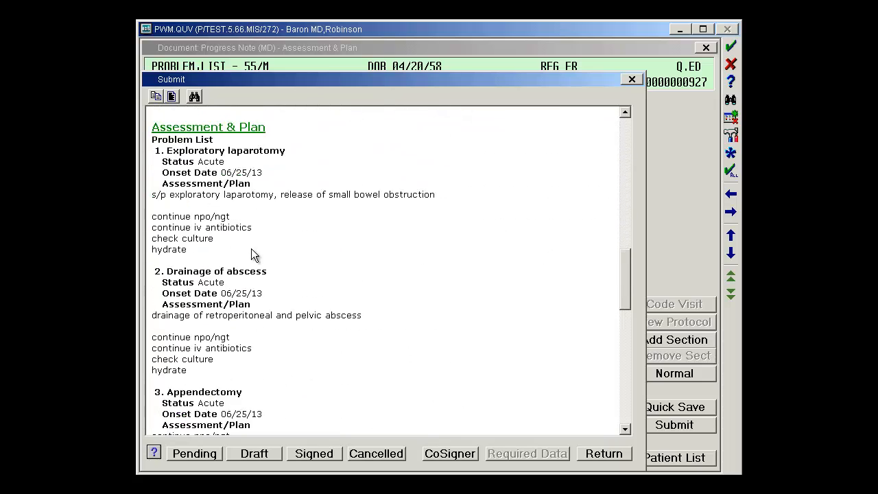
pyautogui.scroll(2, 269, 196)
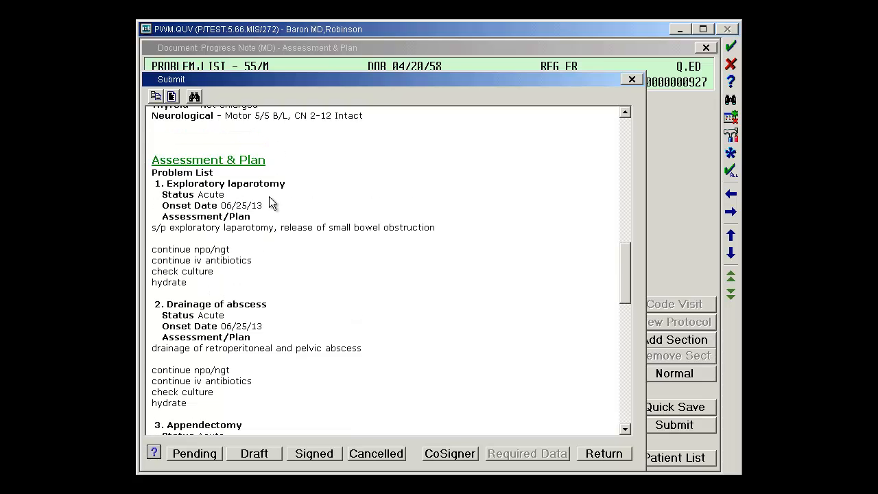
pyautogui.scroll(-16, 270, 212)
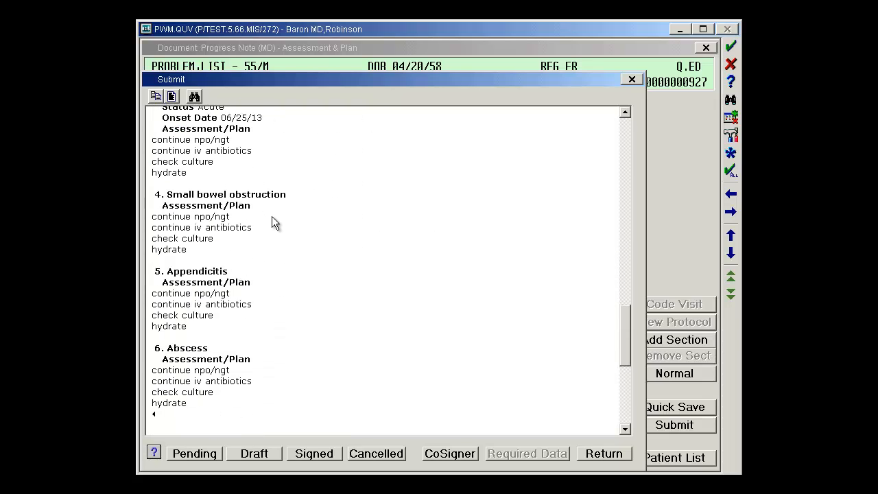
pyautogui.click(317, 456)
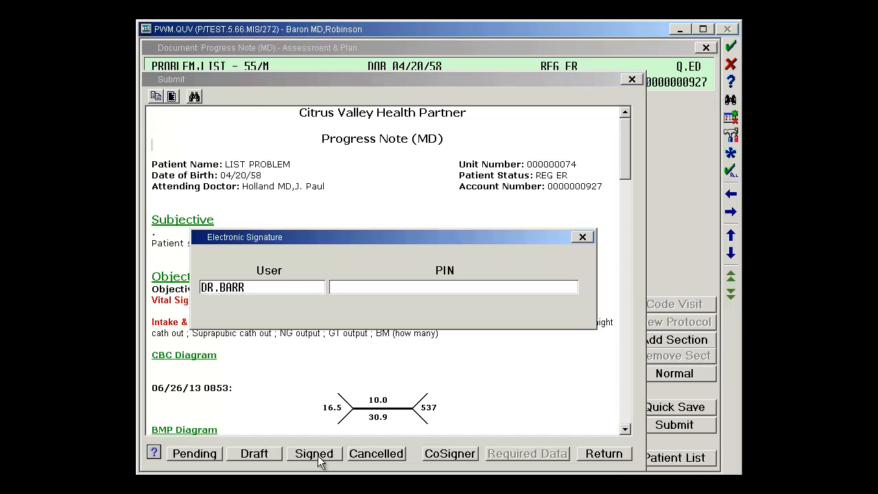
pyautogui.write('****')
pyautogui.press('Return')
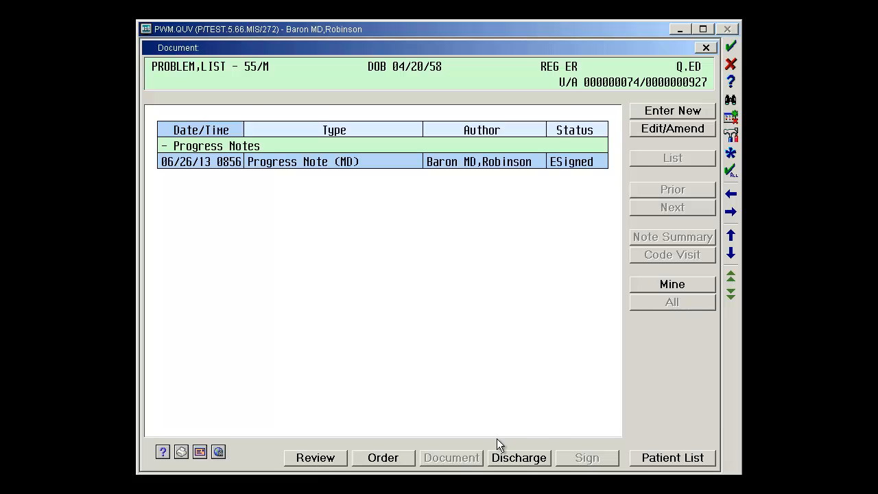
# Leave the patient's documents and log off the physician's desktop, returning to the Information Services Support menu.
pyautogui.click(653, 461)
pyautogui.click(653, 461)
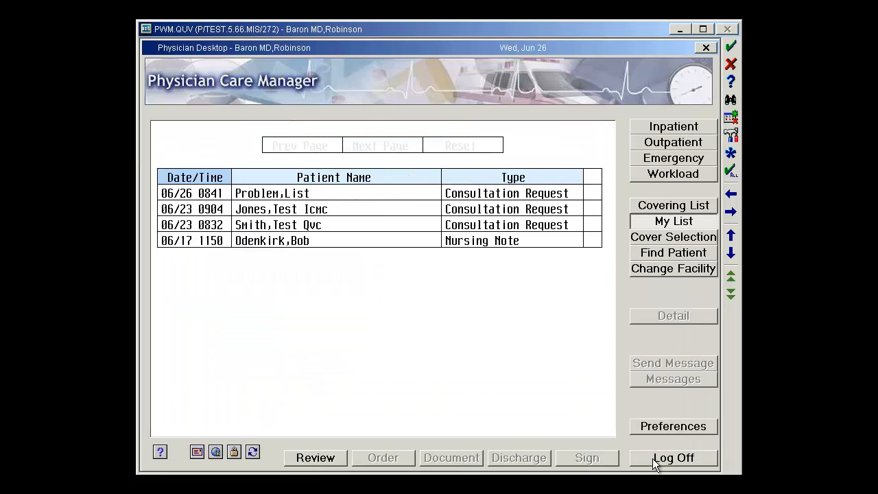
pyautogui.click(654, 460)
pyautogui.press('Escape')
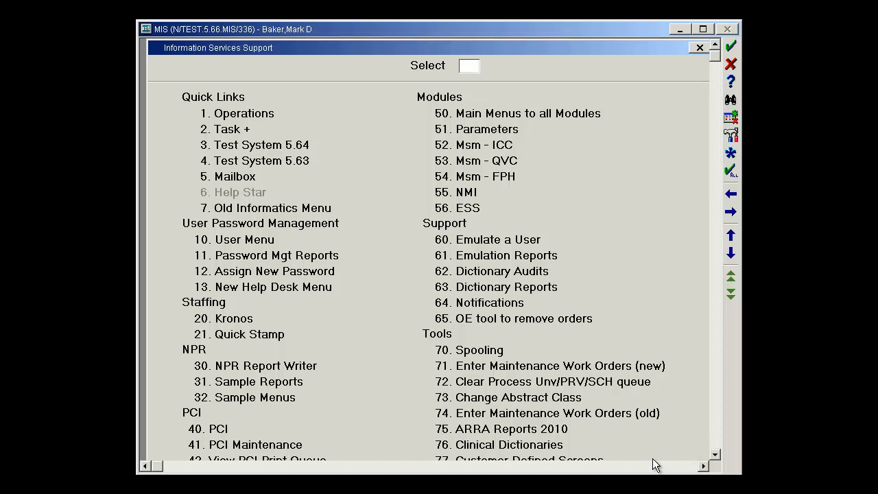
# Run Emulate a User (option 60) and enter the second physician's user ID to open that physician's desktop.
pyautogui.write('60')
pyautogui.press('Return')
pyautogui.write('d')
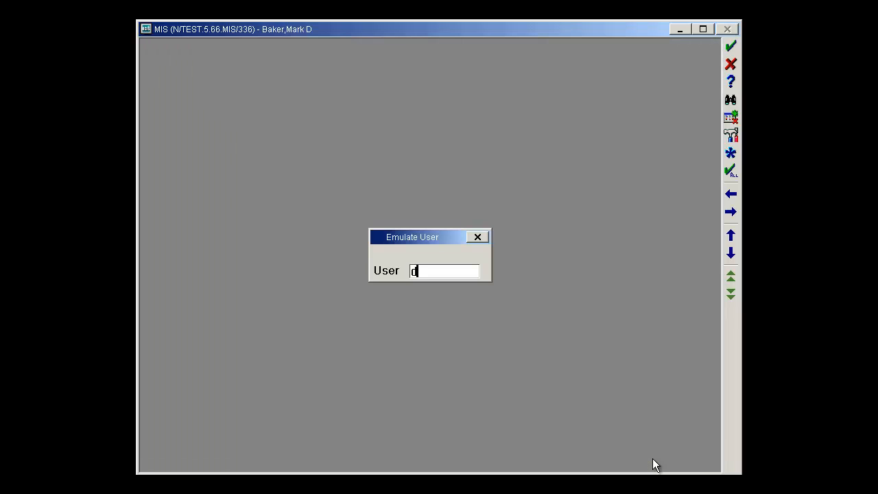
pyautogui.write('r')
pyautogui.press('BackSpace')
pyautogui.press('BackSpace')
pyautogui.write('DR.HAZSAM')
pyautogui.press('Return')
pyautogui.write('4')
pyautogui.press('Return')
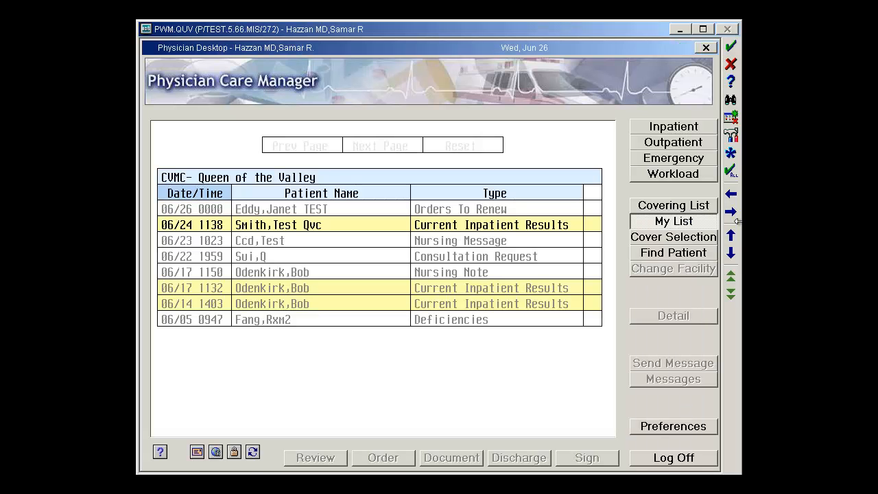
# Start a new Progress Note (MD) for the 55-year-old emergency patient with chest pain at Queen of the Valley.
pyautogui.click(676, 161)
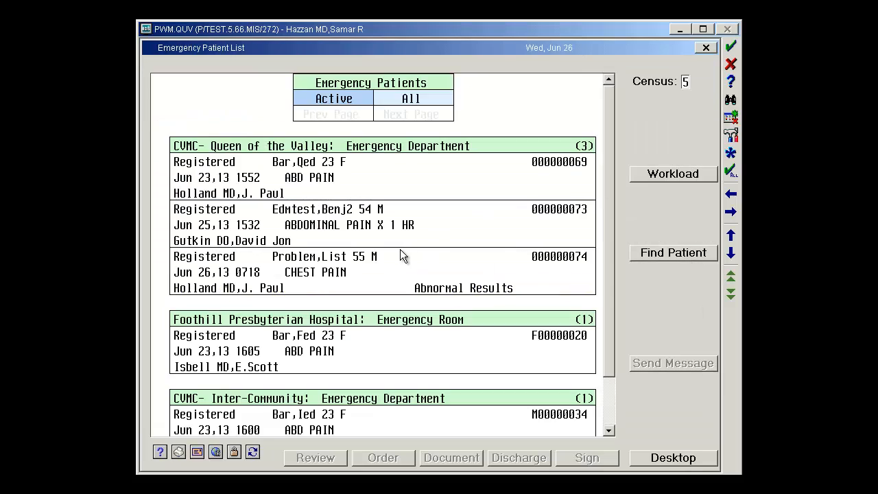
pyautogui.click(401, 255)
pyautogui.click(453, 458)
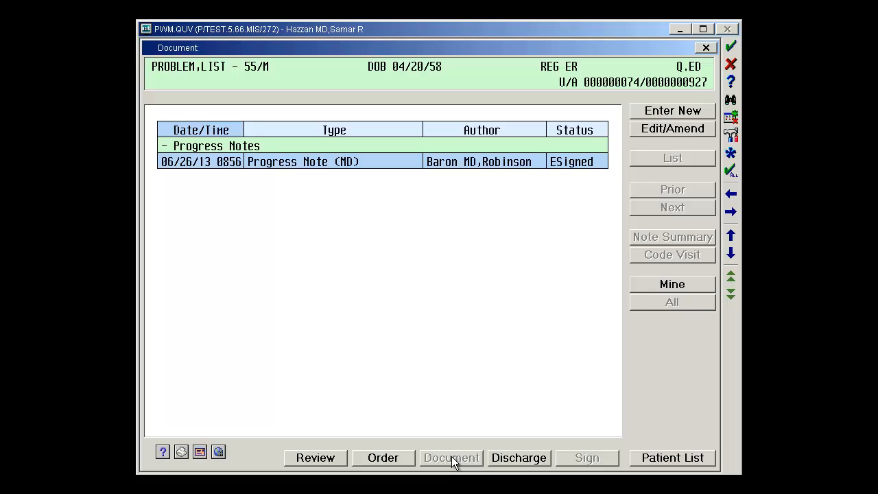
pyautogui.click(676, 112)
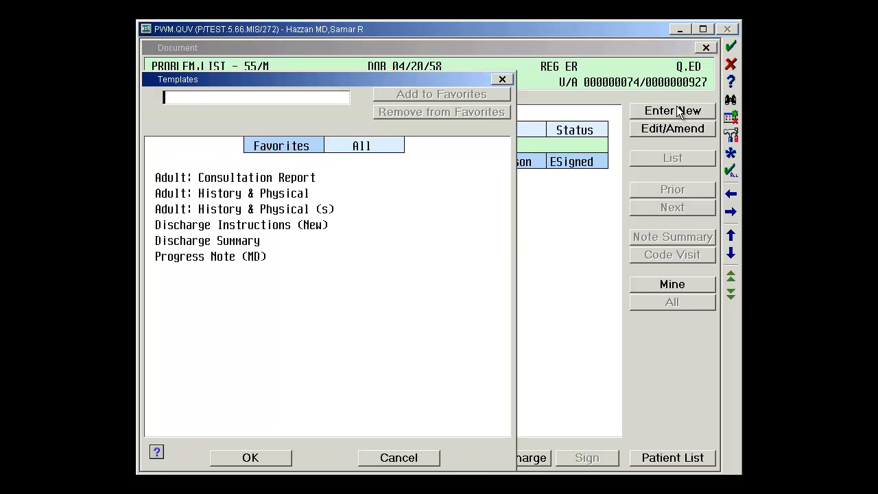
pyautogui.doubleClick(254, 257)
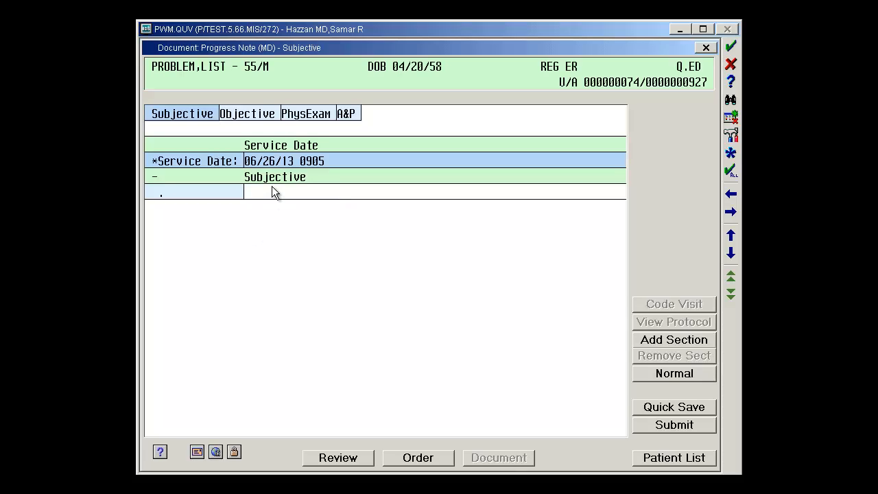
# Enter "The patient states abdominal pain is controlled." as the Subjective text.
pyautogui.click(272, 192)
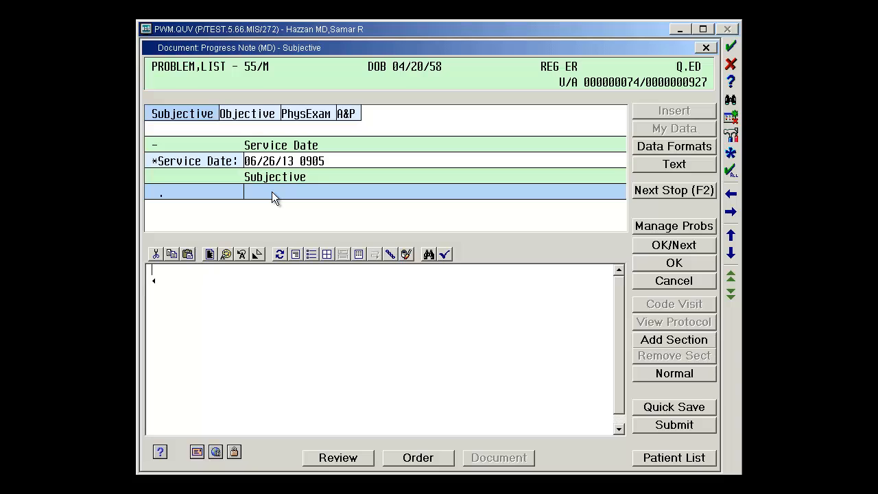
pyautogui.write('The patient states abdominal')
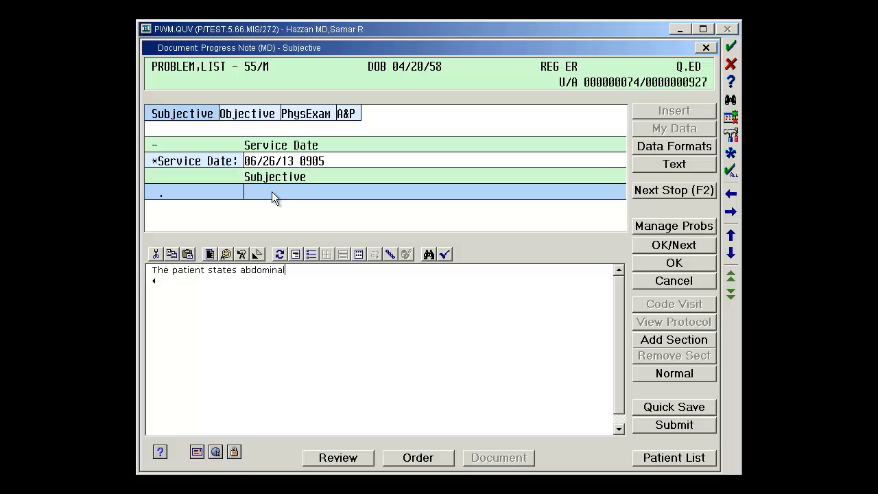
pyautogui.write(' pain is controlled.')
# Select Small bowel obstruction, Hypothyroidism, Hypokalemia and Hypocalcemia as the note's Assessment & Plan problems and open their details.
pyautogui.click(254, 116)
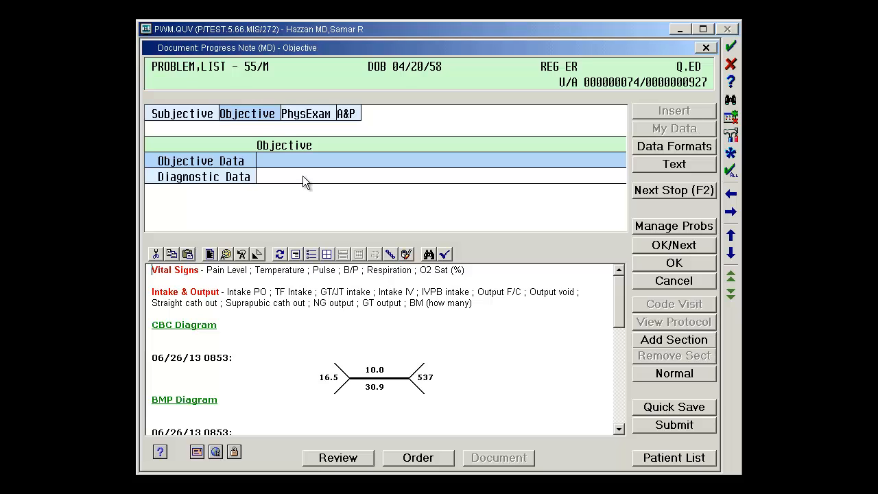
pyautogui.click(300, 114)
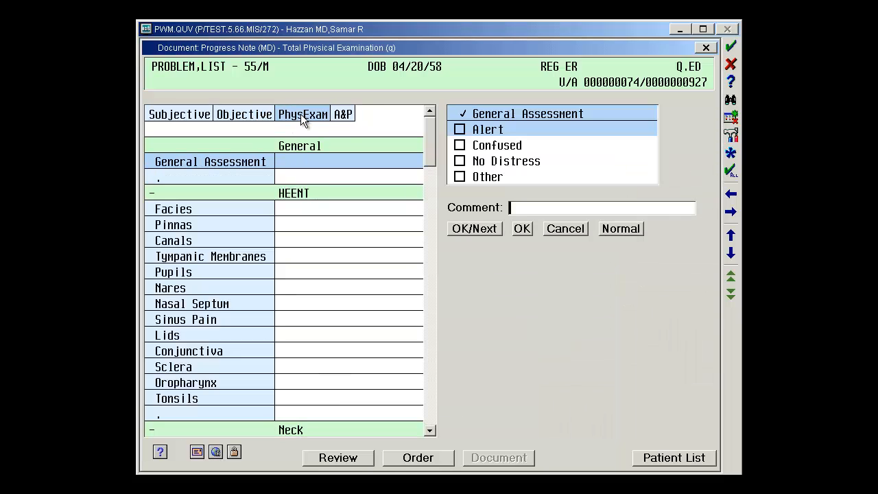
pyautogui.click(341, 114)
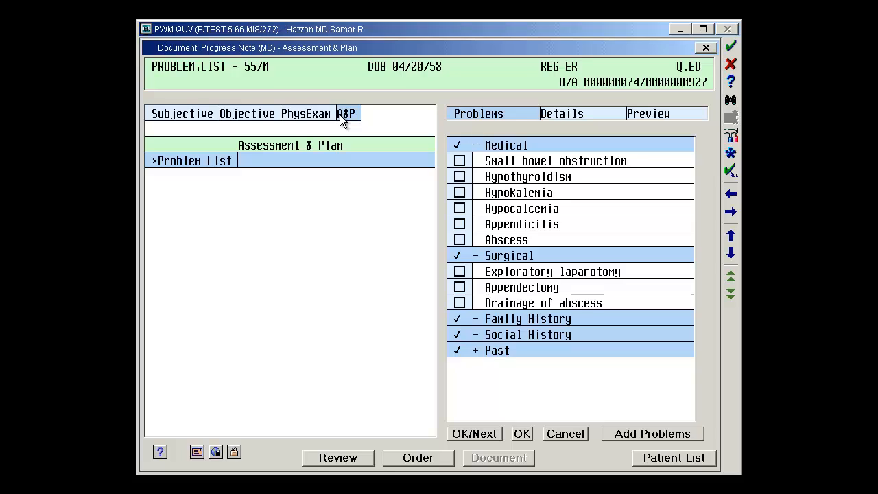
pyautogui.click(460, 162)
pyautogui.click(460, 177)
pyautogui.click(461, 195)
pyautogui.click(460, 209)
pyautogui.click(563, 114)
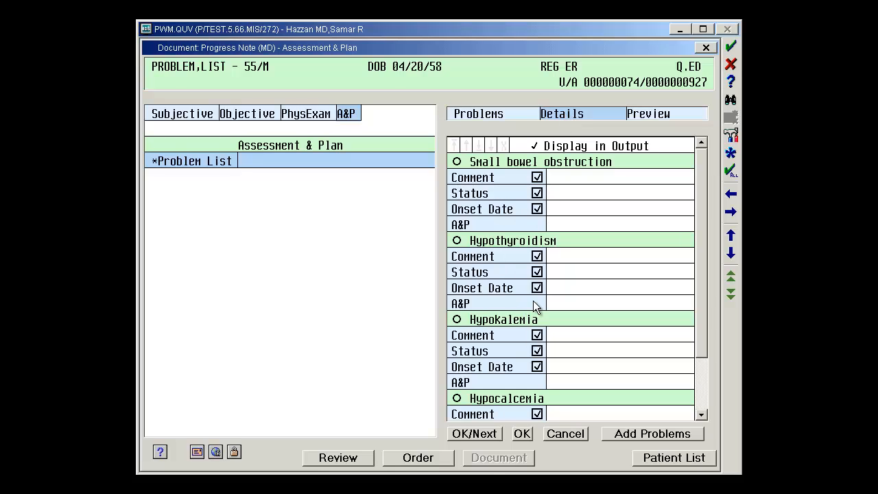
# Enter "perforated acute appendicitis compplicated with intraabdominal abscess" as the assessment text for Small bowel obstruction.
pyautogui.click(569, 222)
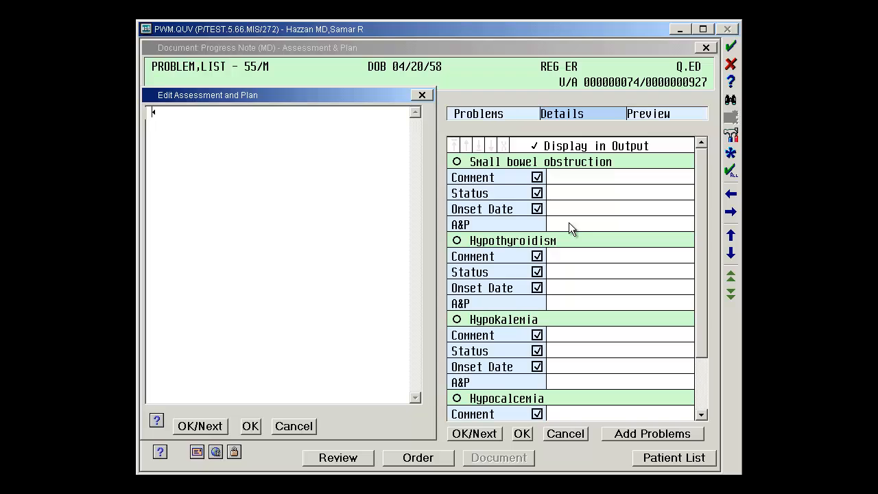
pyautogui.write('perforated acute appendicitis compplicated with intra')
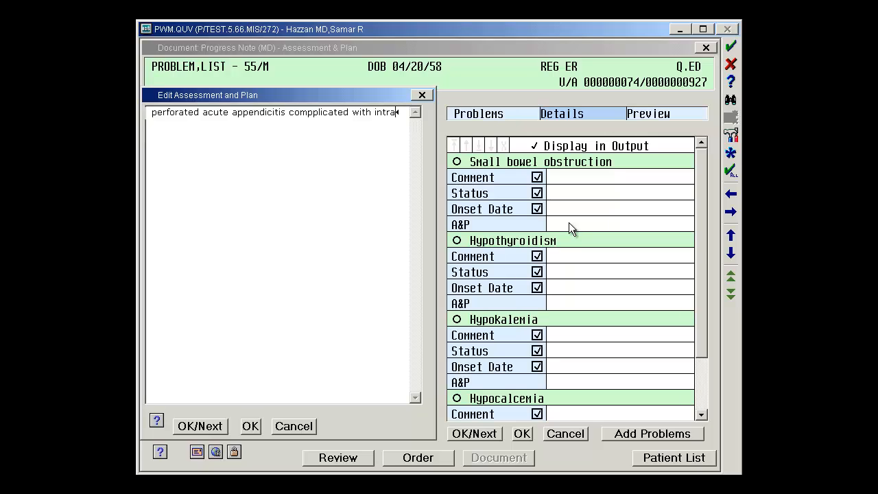
pyautogui.write('abd')
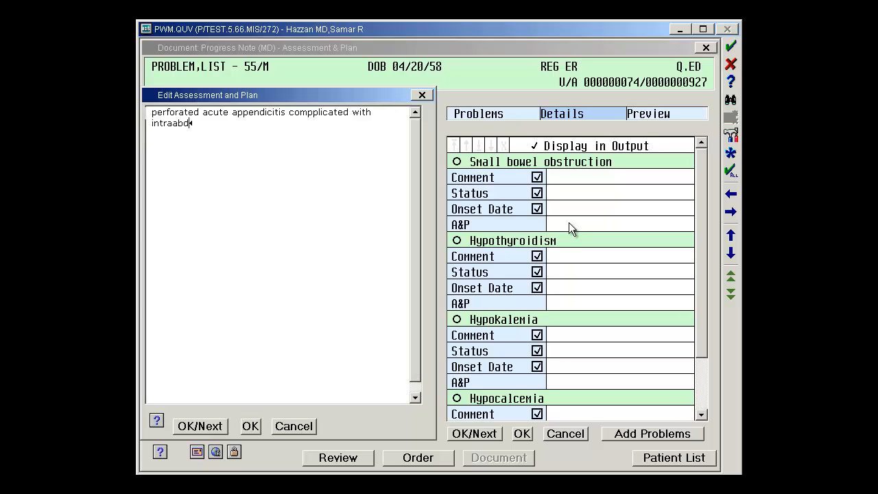
pyautogui.write('ominal abscess')
pyautogui.press('Return')
pyautogui.press('Return')
# Add the plan lines "continue iv antiobiotics", "npo", "ng tube with low wall suctioning" and "procalamine started today" under the Small bowel obstruction assessment.
pyautogui.write('continue iv an')
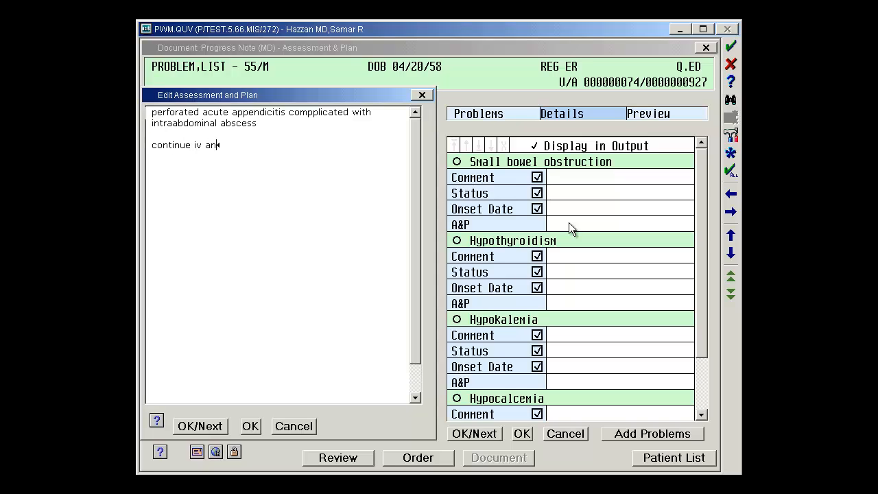
pyautogui.write('tiobito')
pyautogui.press('BackSpace')
pyautogui.press('BackSpace')
pyautogui.write('otics')
pyautogui.press('Return')
pyautogui.write('npo')
pyautogui.press('Return')
pyautogui.write('ng tube')
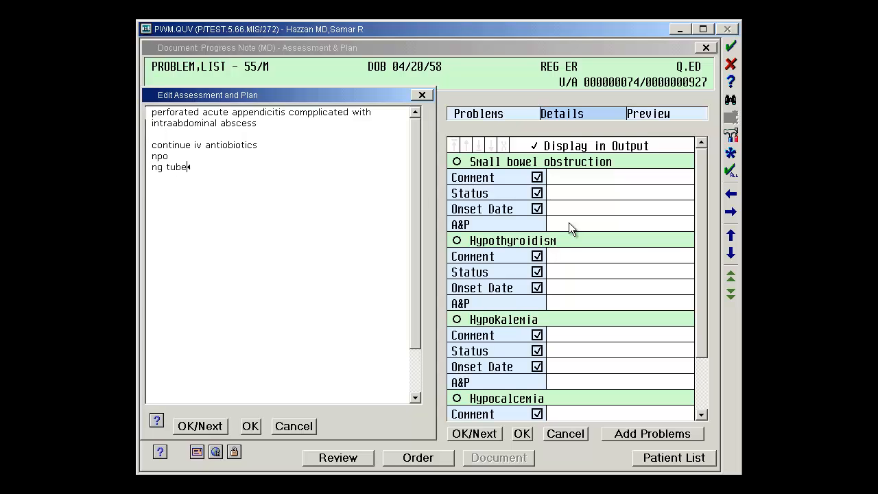
pyautogui.write(' with low wall suctioning')
pyautogui.press('Return')
pyautogui.write('proca')
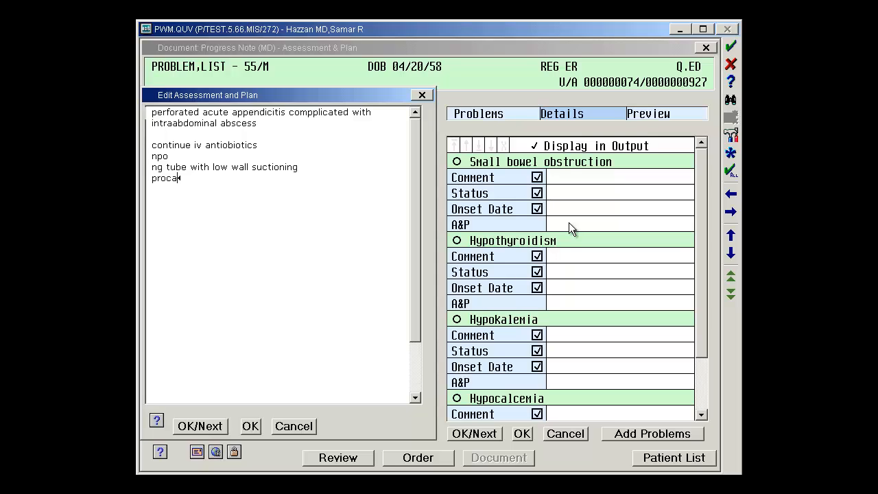
pyautogui.write('lamine started today')
pyautogui.click(258, 425)
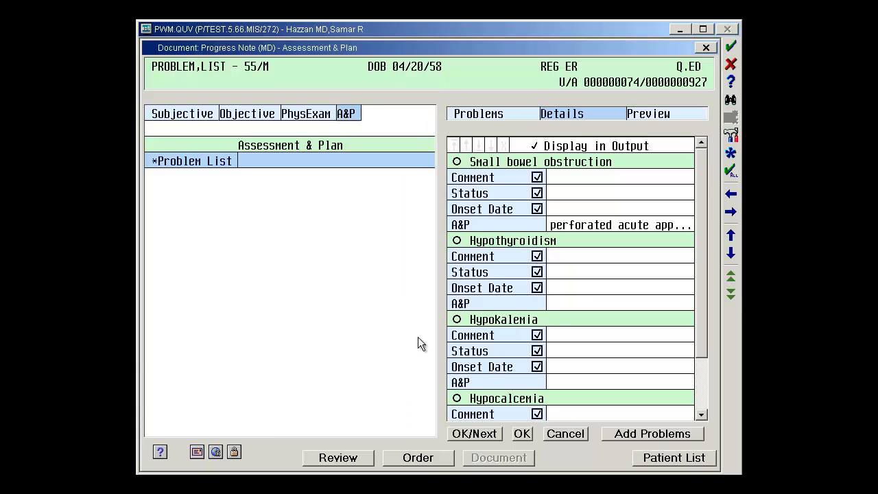
# Enter "levothyroxine" as the A&P text for Hypothyroidism and "supplemented" for Hypokalemia.
pyautogui.click(576, 302)
pyautogui.write('lev')
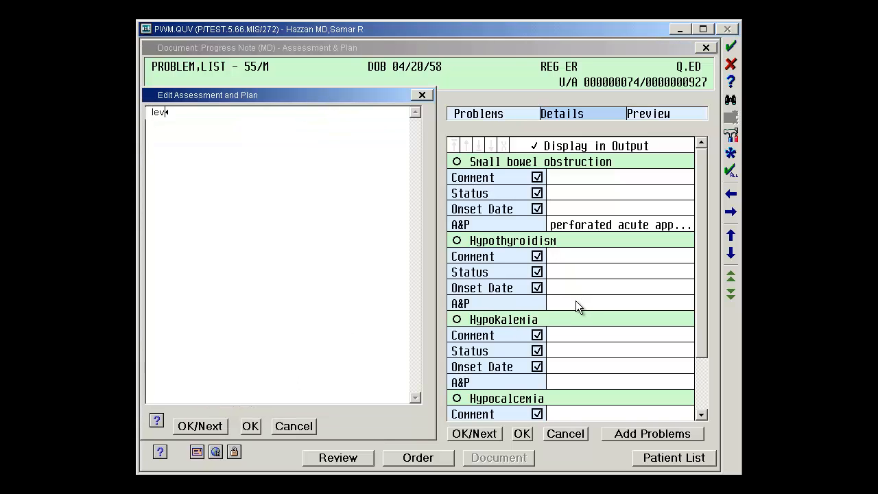
pyautogui.write('othyroxine')
pyautogui.click(251, 426)
pyautogui.click(618, 386)
pyautogui.write('supplemented')
pyautogui.click(250, 426)
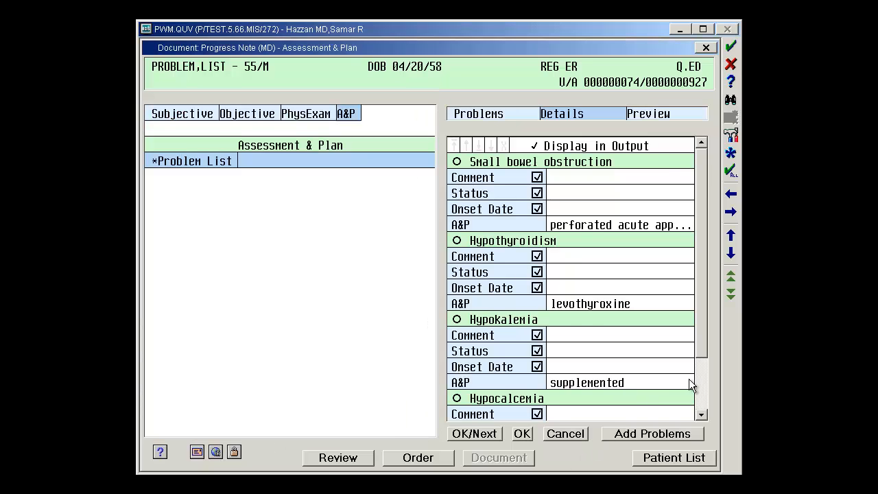
# Enter "is relative due to hypoalbuminemia" as the A&P text for Hypocalcemia and accept the problem details.
pyautogui.click(702, 384)
pyautogui.click(645, 397)
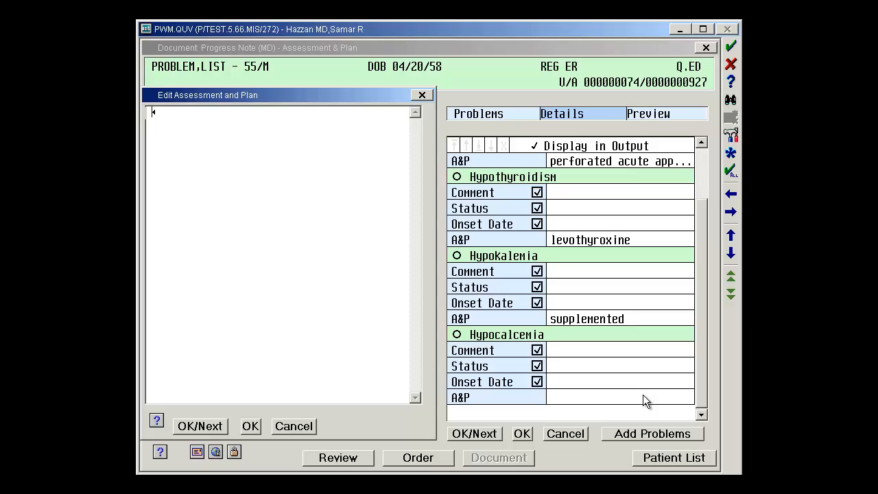
pyautogui.write('is relativ')
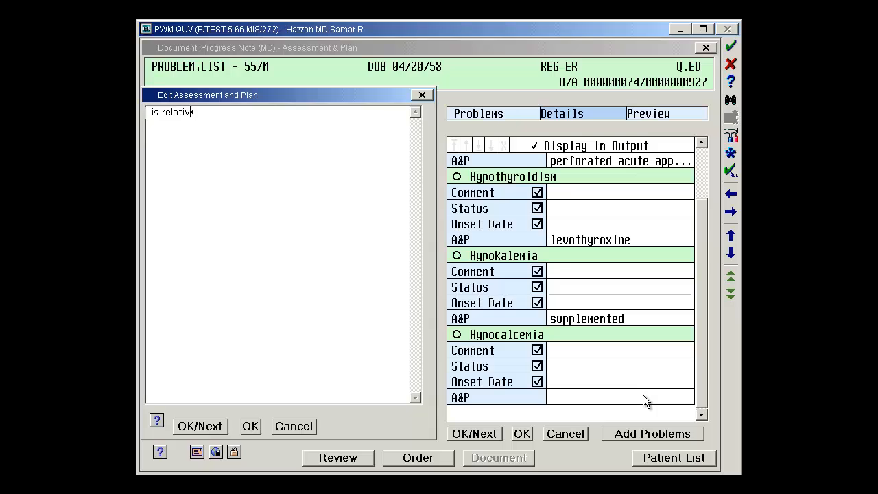
pyautogui.write('e due to hypoa')
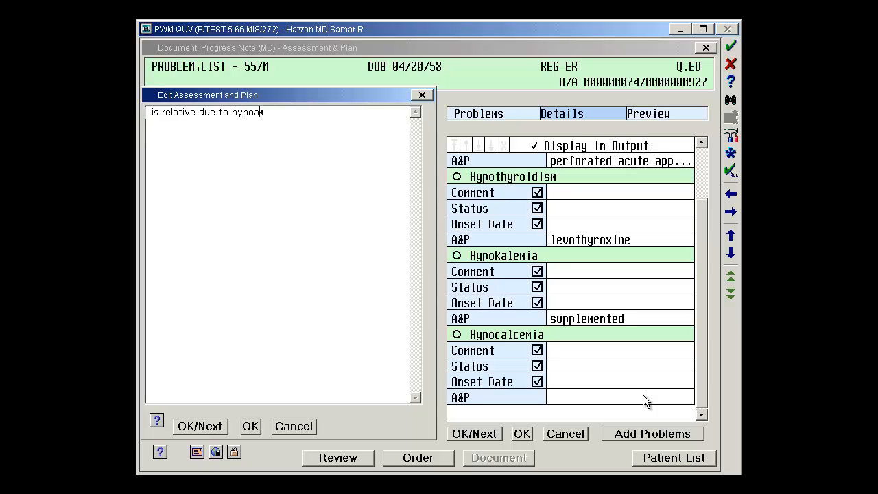
pyautogui.write('lbuminemia')
pyautogui.click(249, 426)
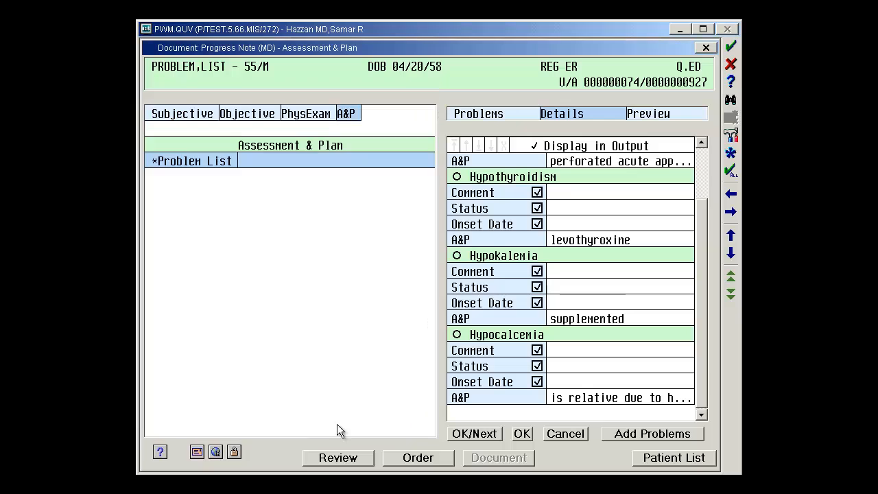
pyautogui.click(522, 434)
# Submit the progress note as Signed, checking its Assessment/Plan section and entering the physician's electronic signature PIN.
pyautogui.click(674, 425)
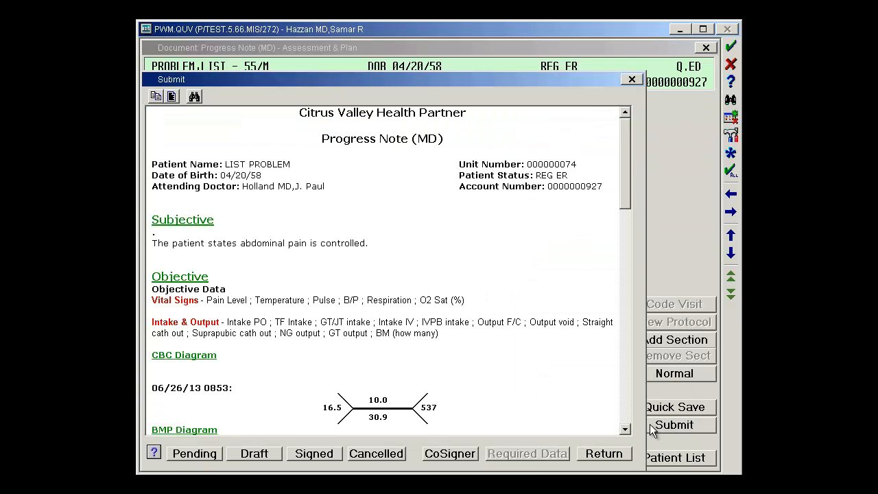
pyautogui.click(628, 407)
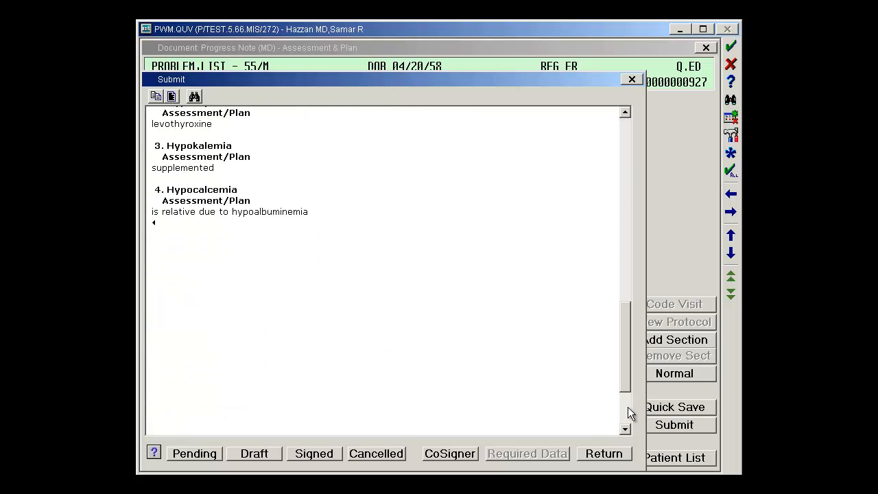
pyautogui.click(328, 455)
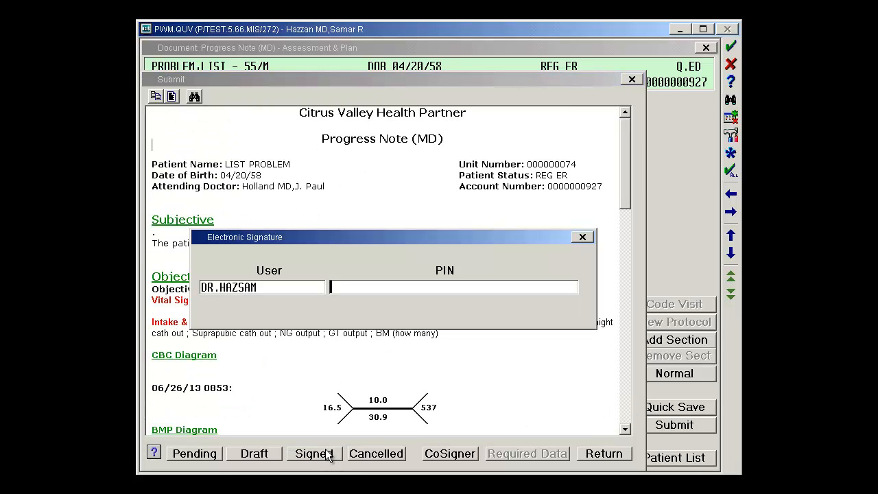
pyautogui.write('****')
pyautogui.press('Return')
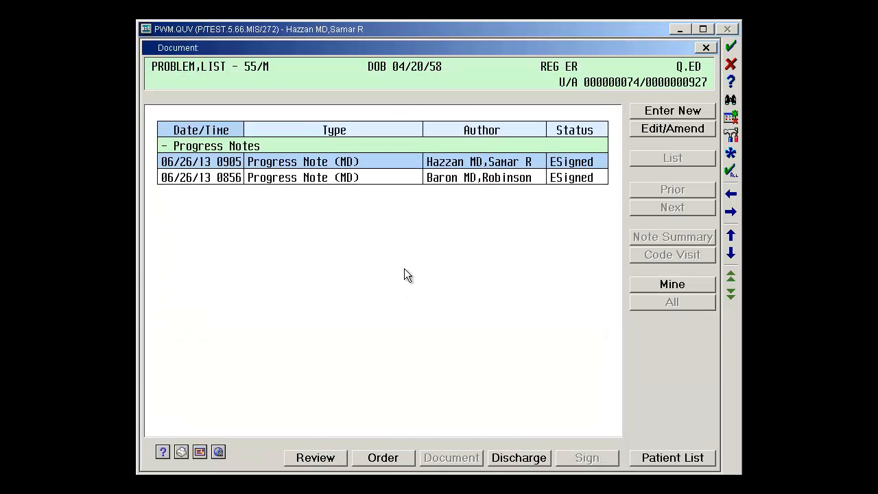